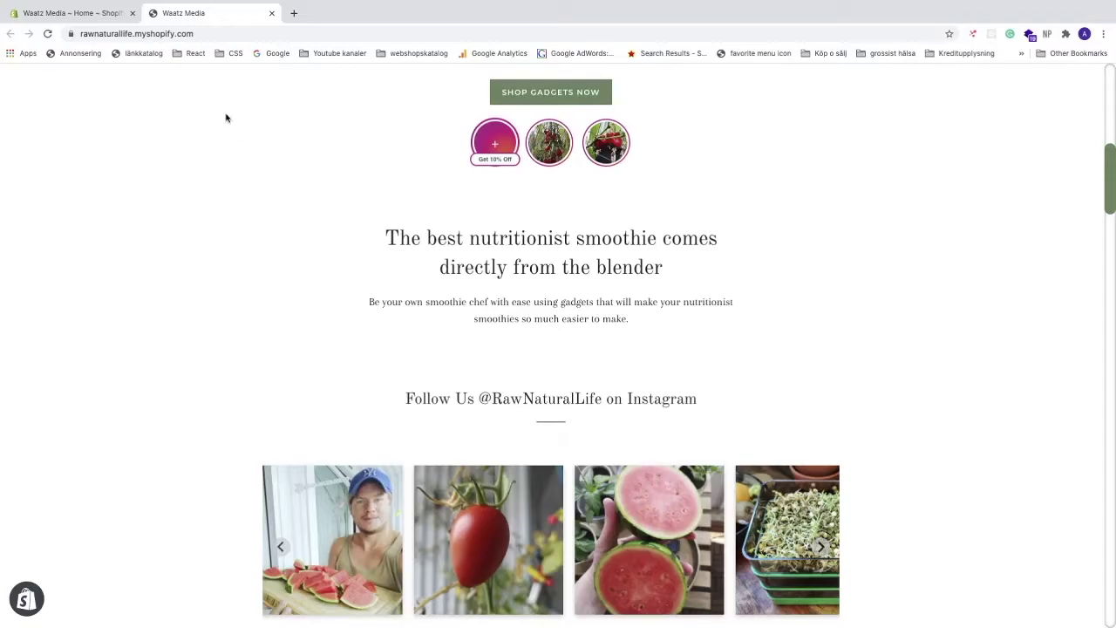
Step: Switch to the 'Waatz Media ~ Home ~ Shopify' tab to show the admin dashboard
click(83, 14)
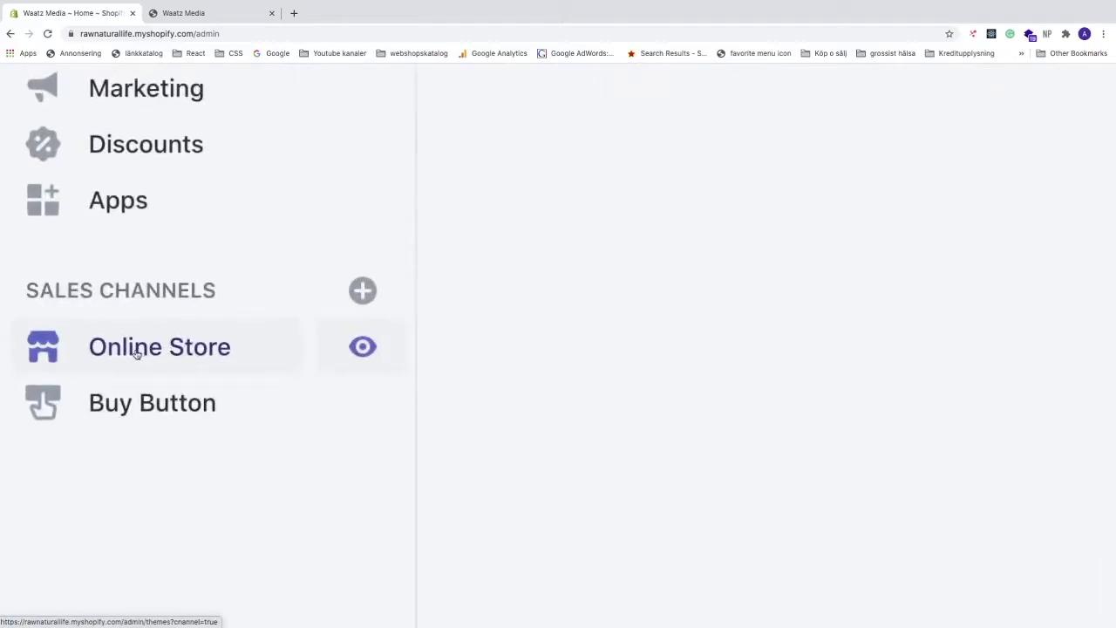
Step: Go to Online Store under Sales Channels to see the Brooklyn theme on the Themes page
click(150, 350)
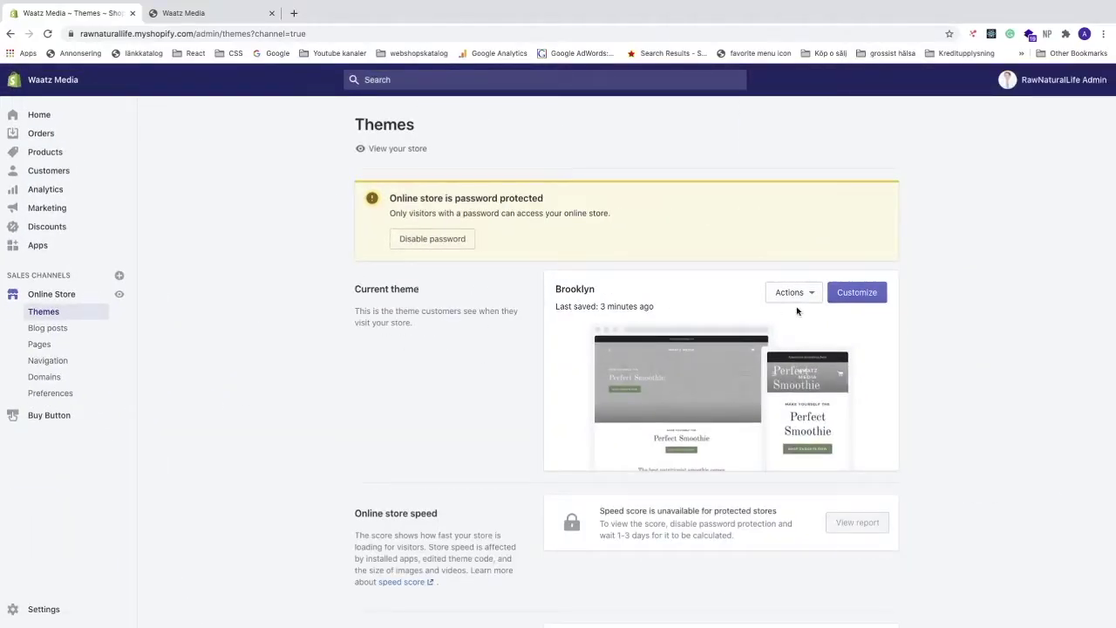
Step: Customize the Brooklyn theme and add a Video section with a placeholder video to the home page
click(858, 293)
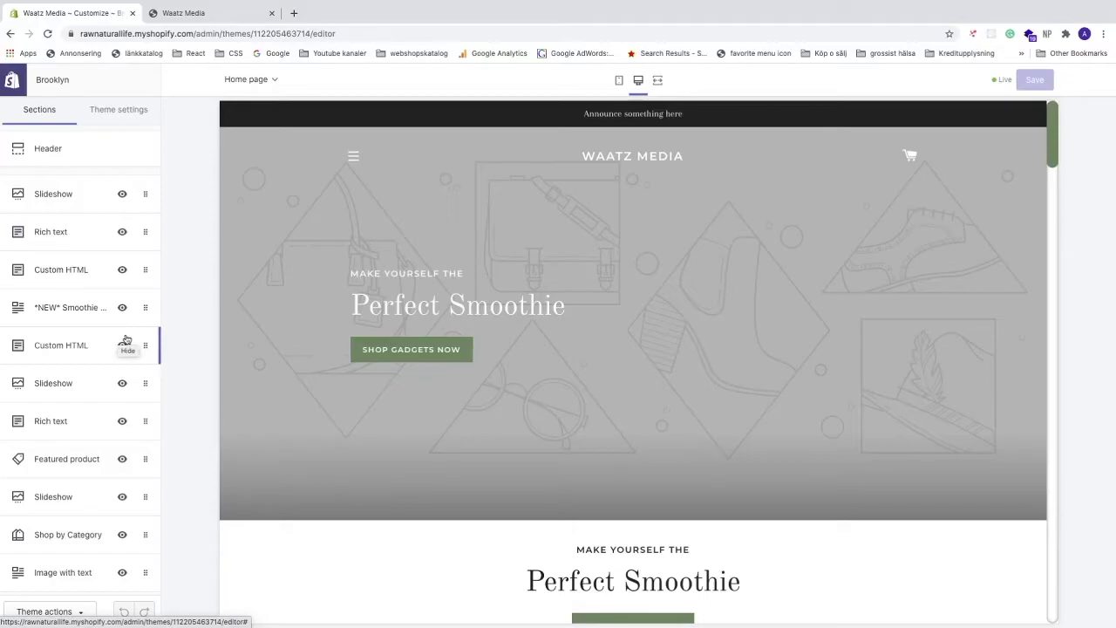
scroll(110, 366, down, 2)
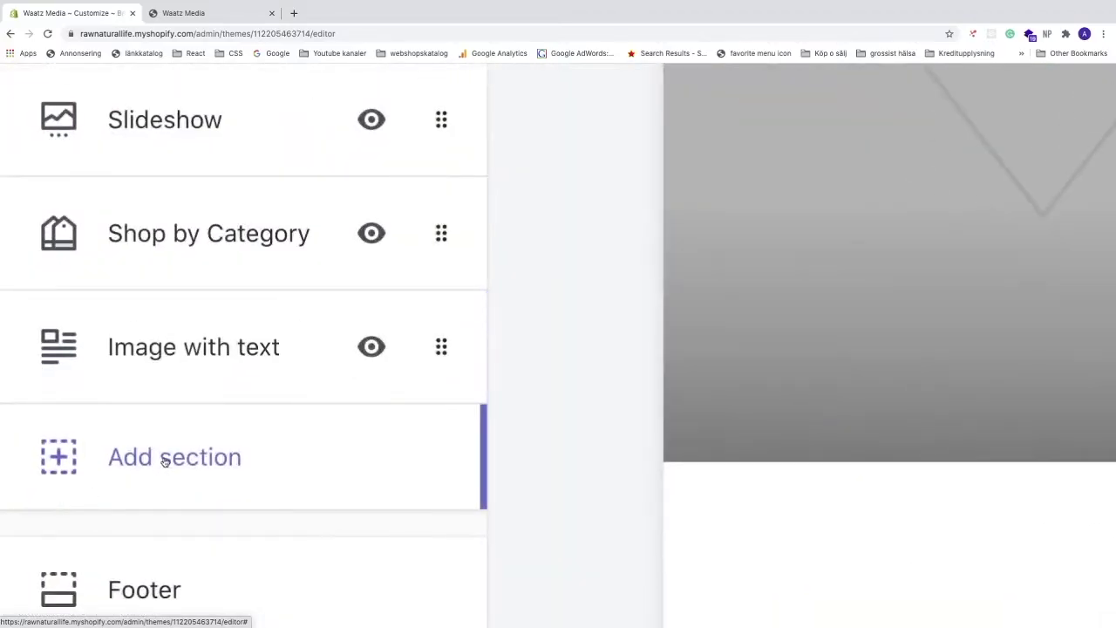
click(158, 462)
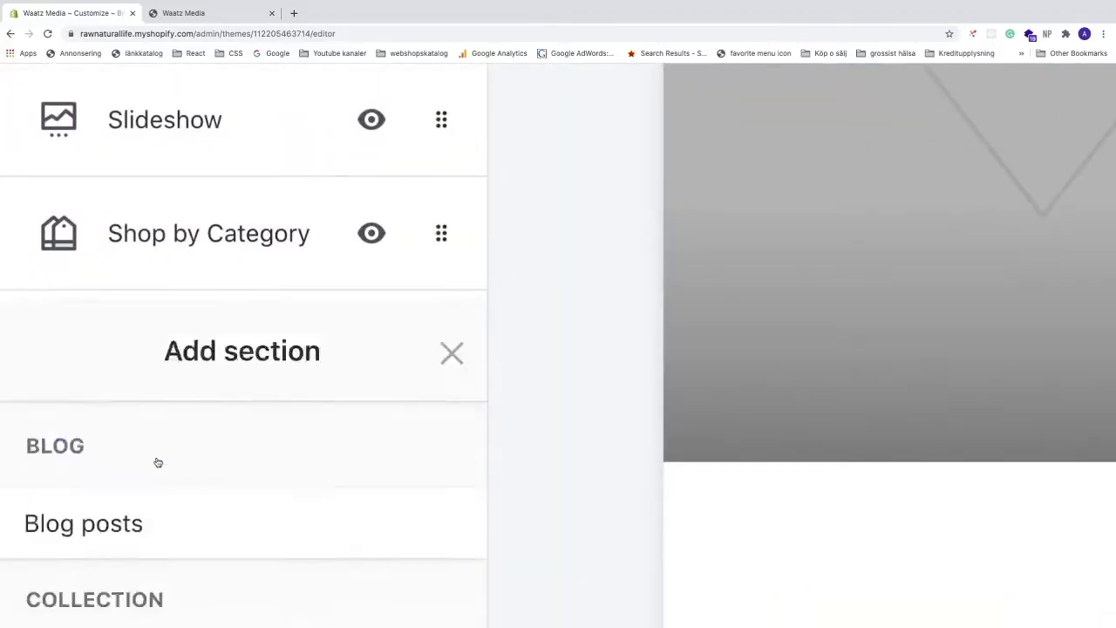
scroll(158, 462, down, 10)
scroll(158, 462, down, 3)
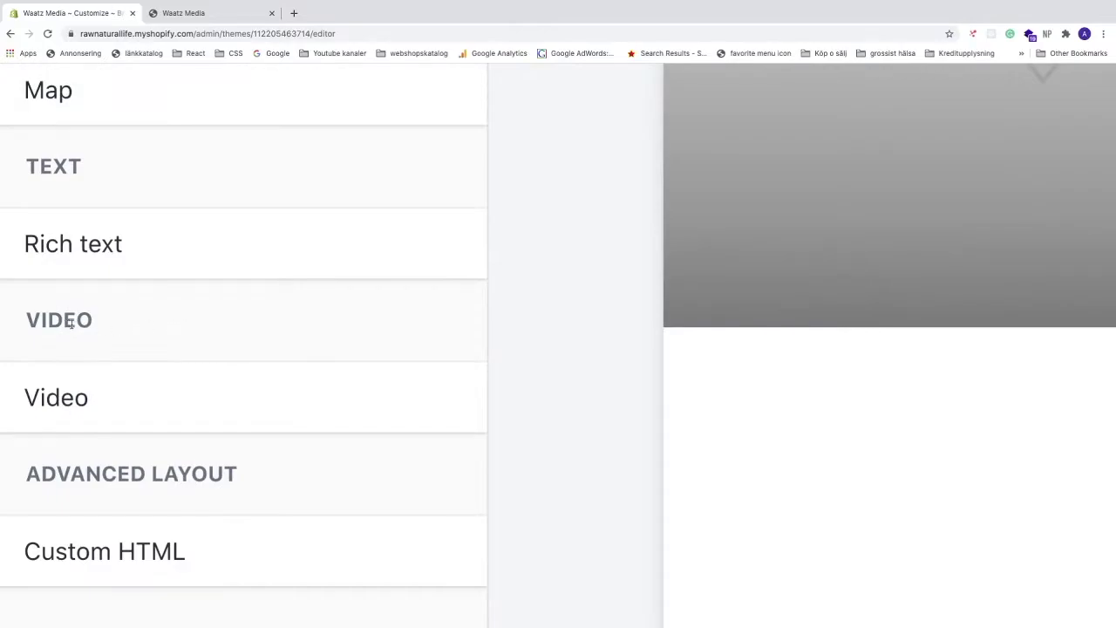
click(79, 399)
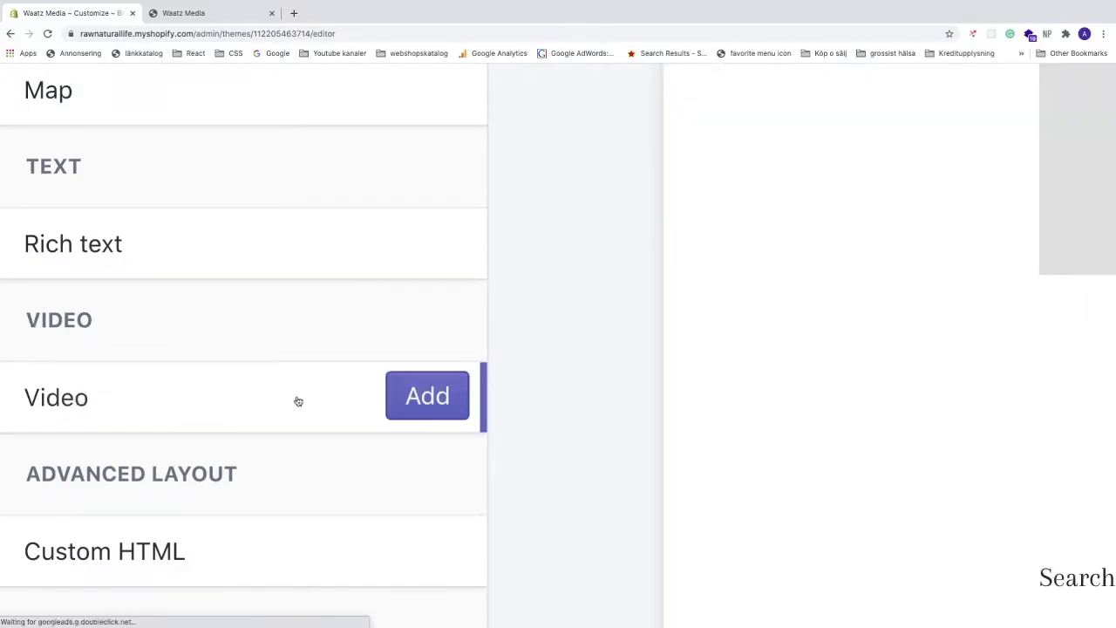
click(428, 396)
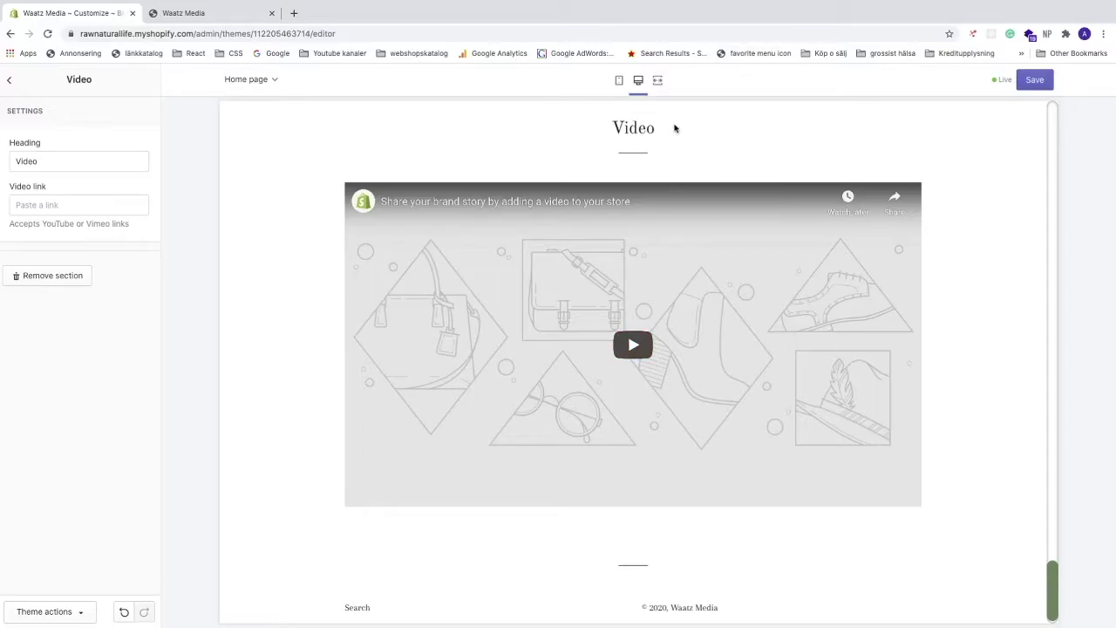
Step: Replace the Video section's heading with 'Youtube video'
drag(69, 162, 17, 162)
text(Youtube v)
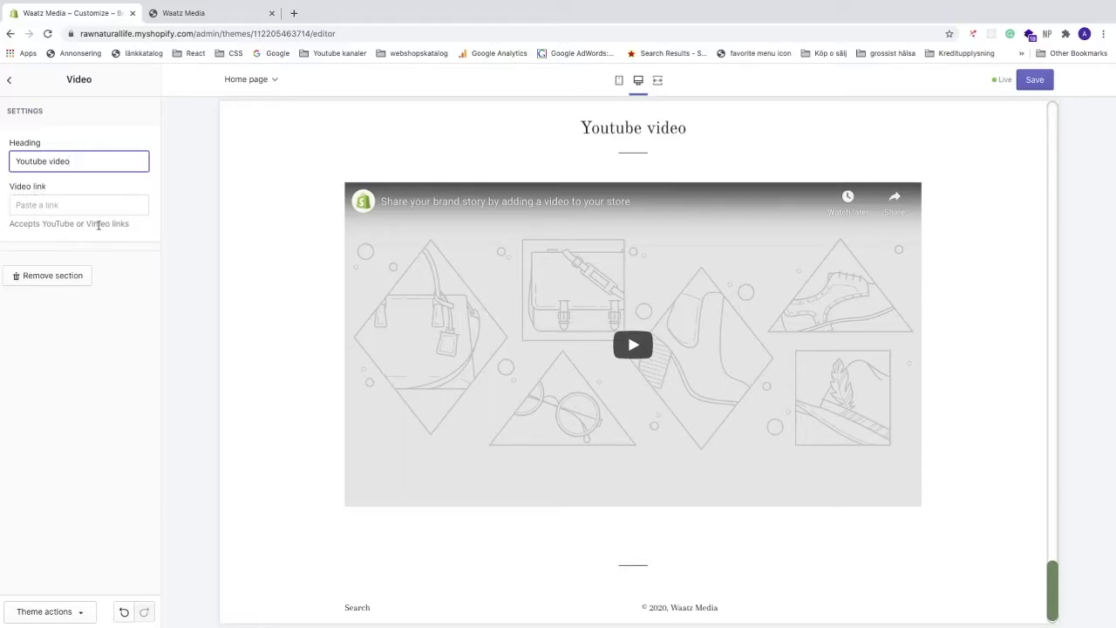
click(294, 13)
Step: Go to YouTube, search 'smoothies' and open the 12 Healthy Smoothies video
text(you)
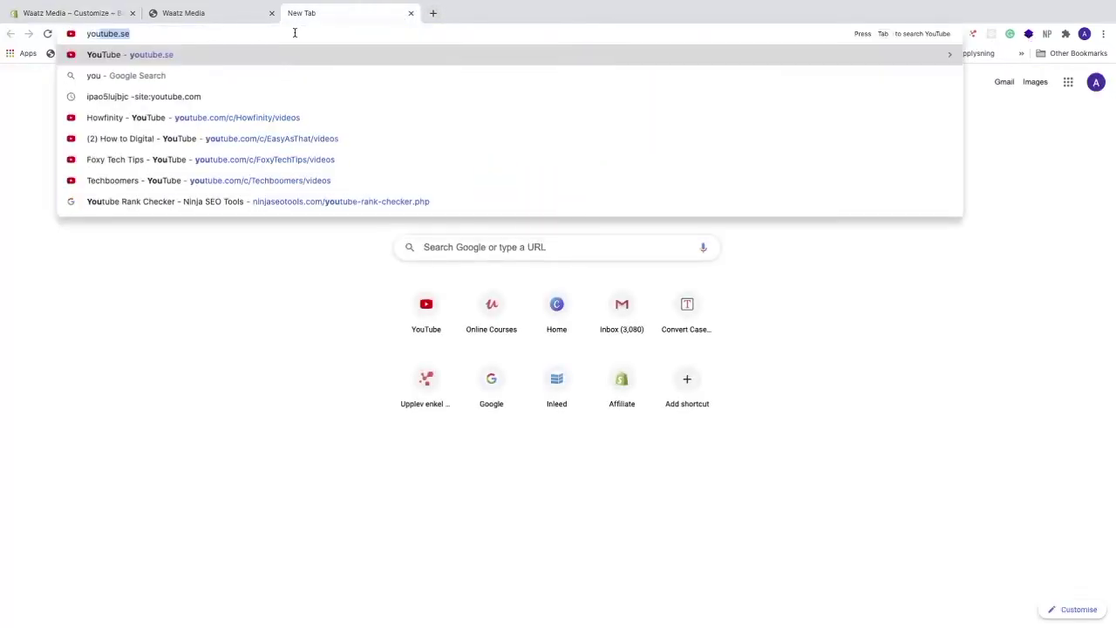
key(Return)
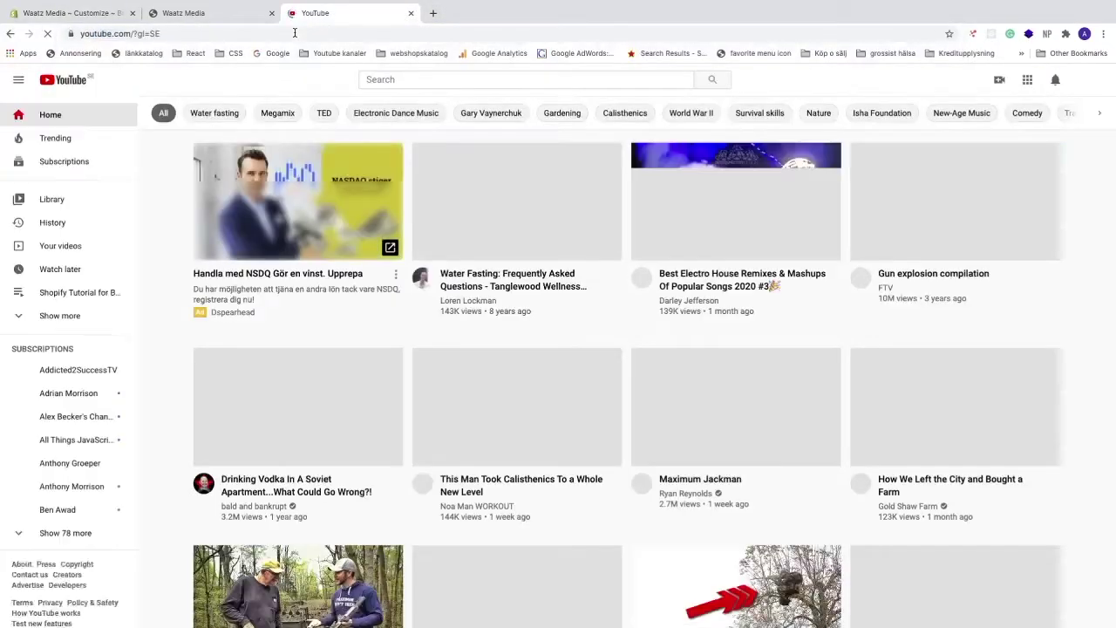
click(412, 78)
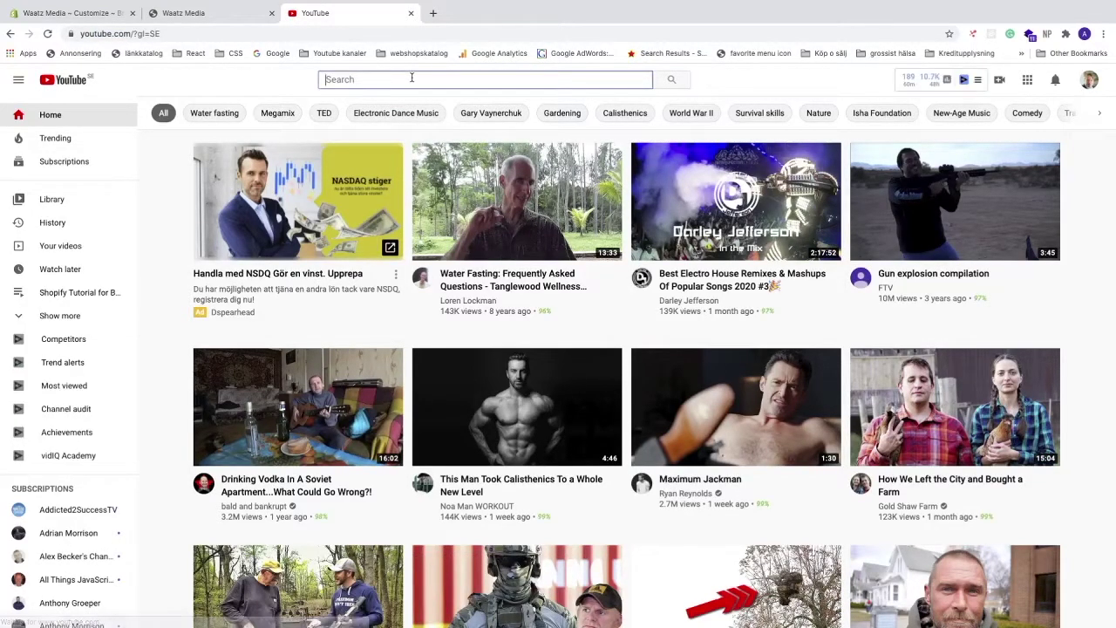
text(smoothies)
key(Return)
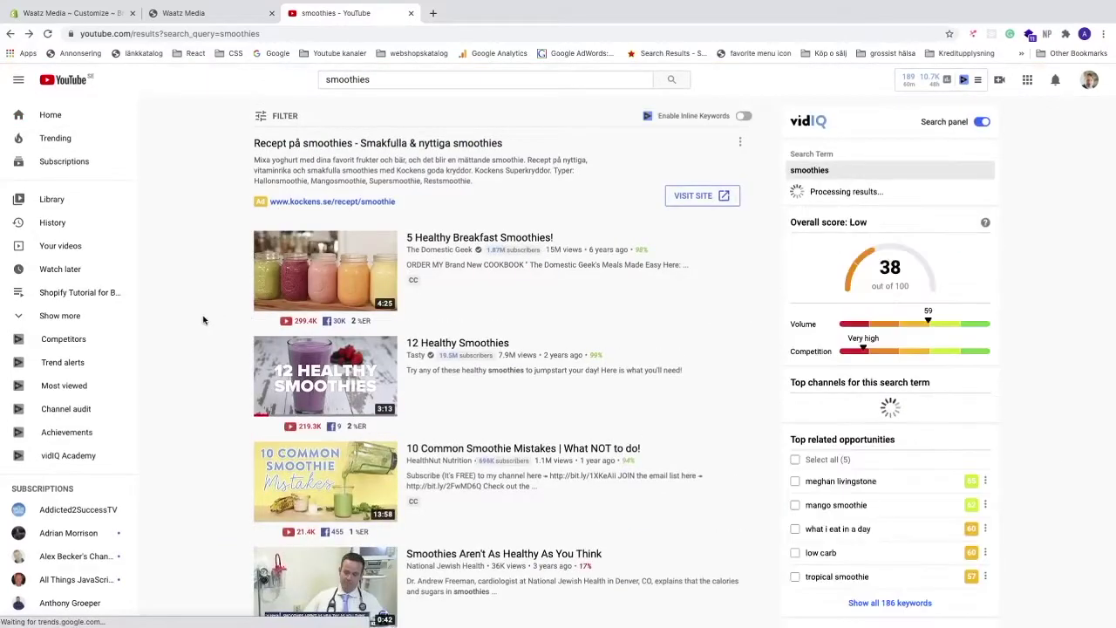
click(466, 342)
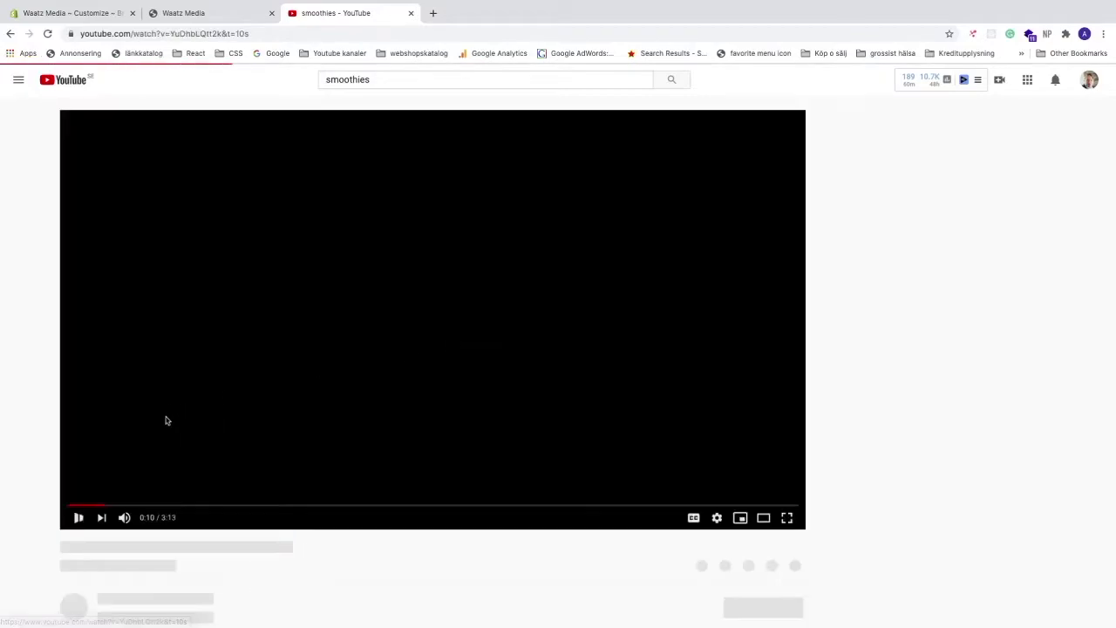
Step: Pause the video and copy its web address from the address bar
click(77, 517)
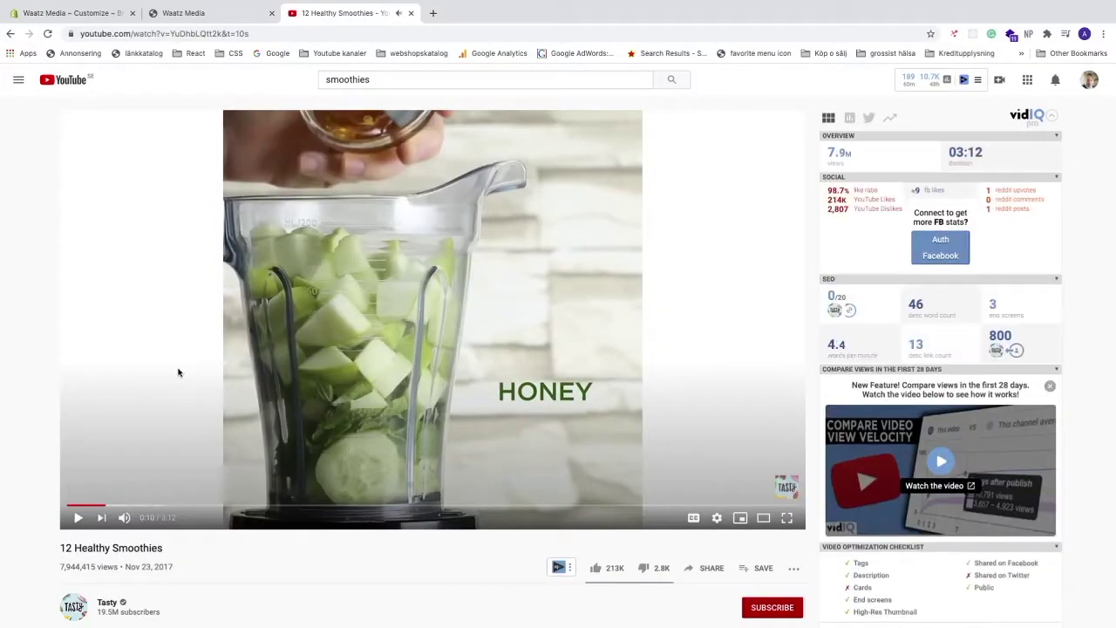
click(241, 33)
right_click(233, 34)
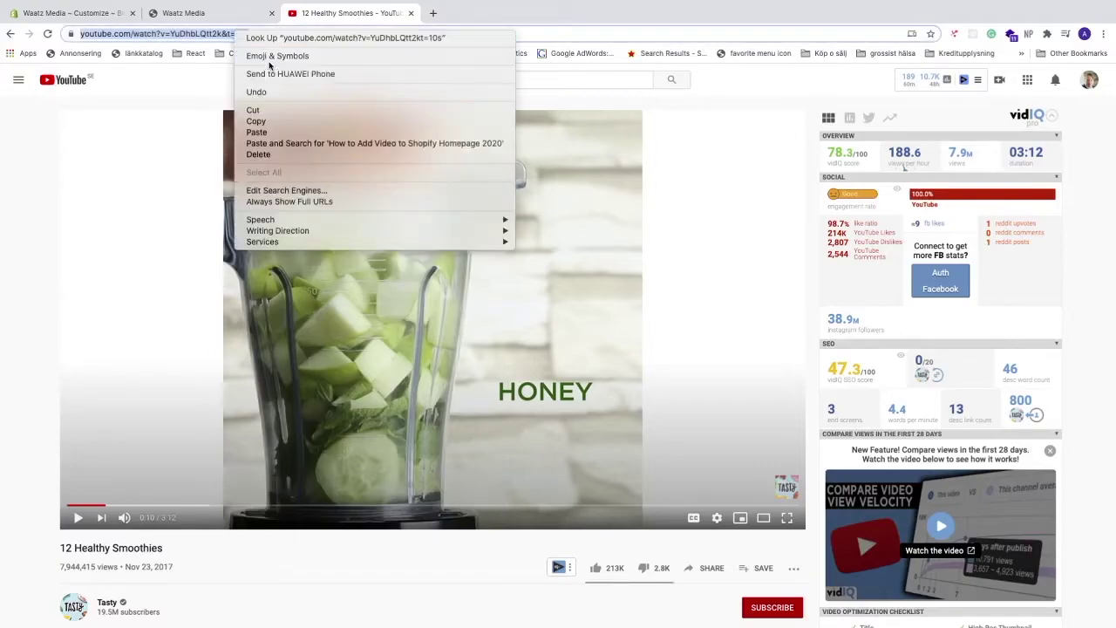
click(284, 120)
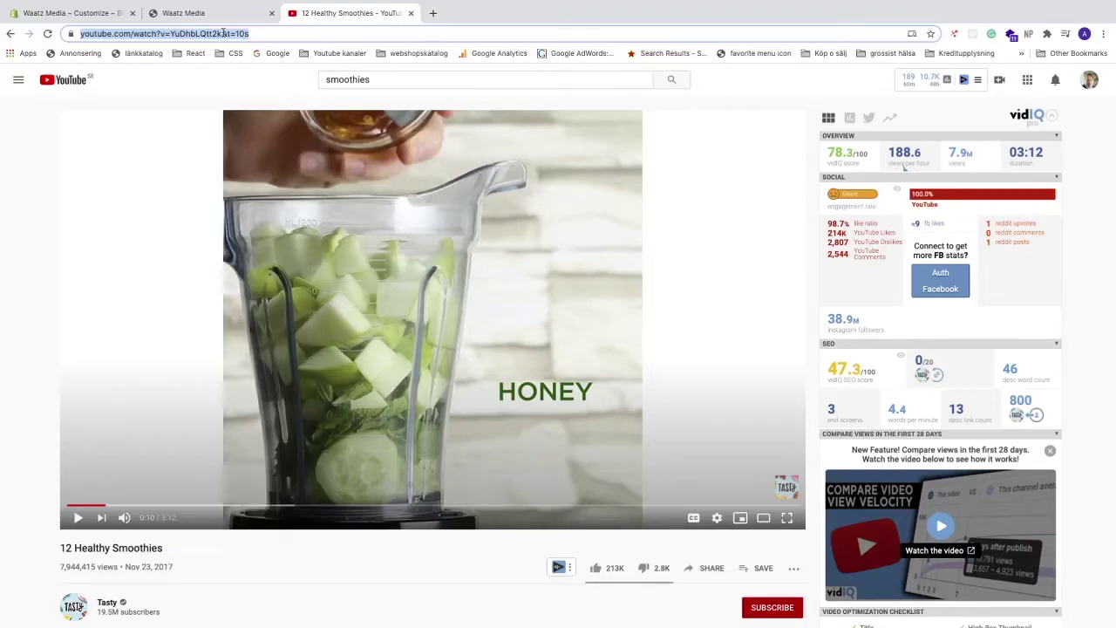
Step: Paste the 12 Healthy Smoothies URL into the section's Video link field and save the theme
click(90, 13)
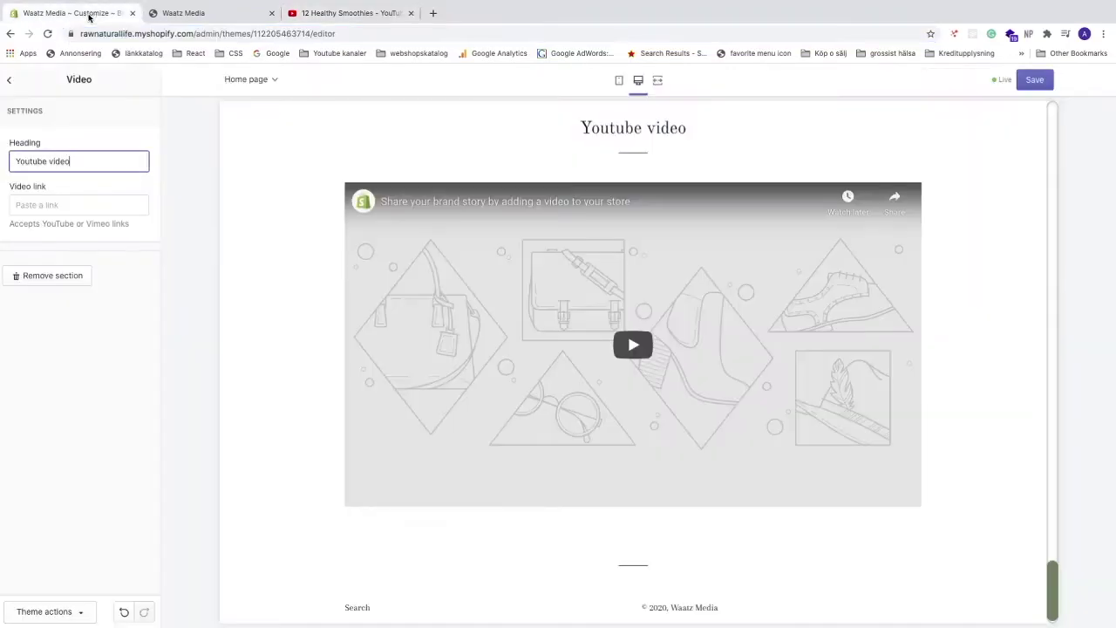
click(82, 206)
key(ctrl+v)
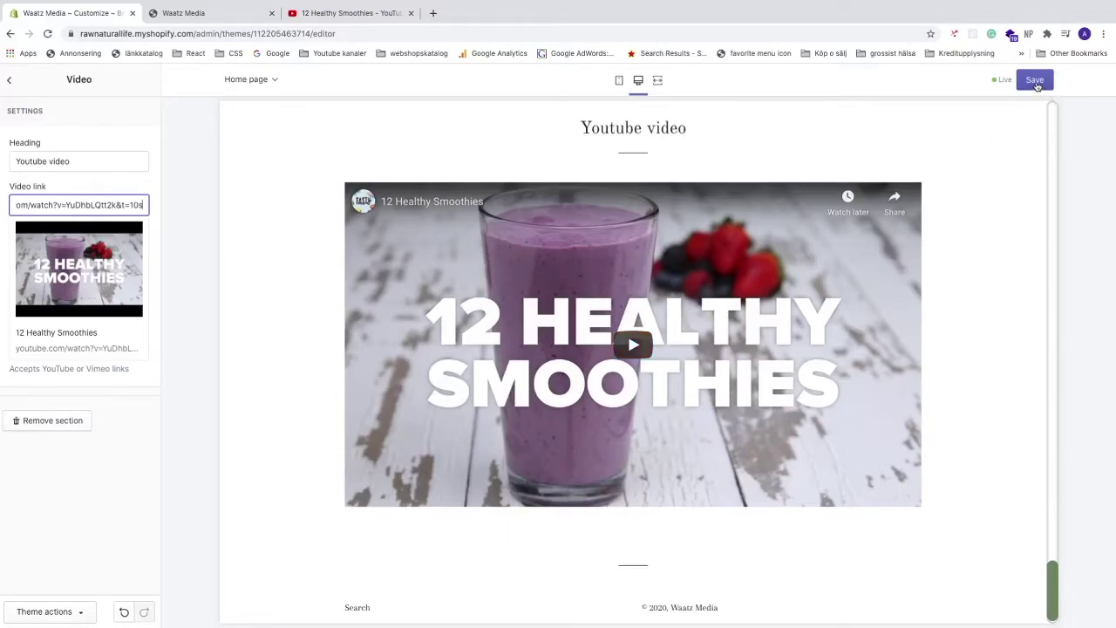
click(1035, 80)
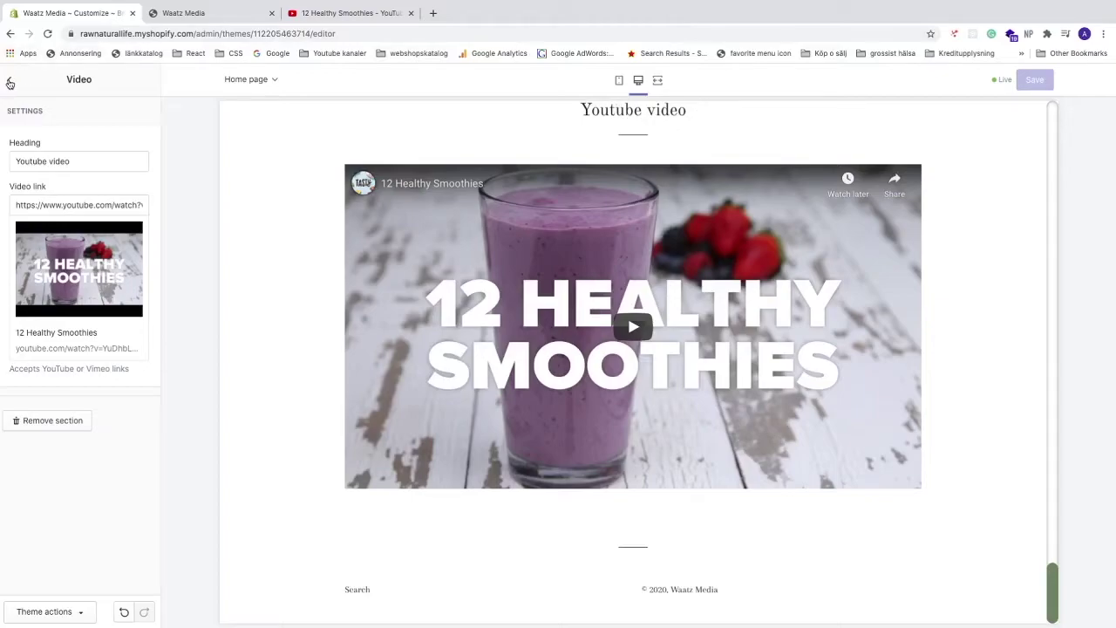
click(10, 83)
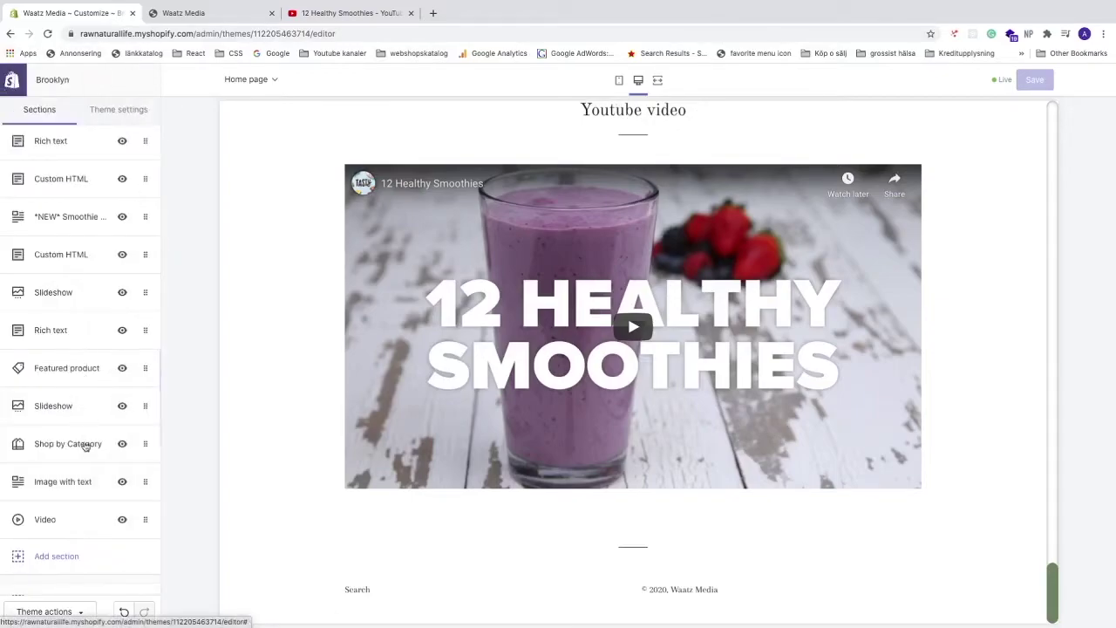
Step: Move the Youtube video section above the blender text and add a second Video section headed 'Vimeo Video'
drag(81, 523, 60, 238)
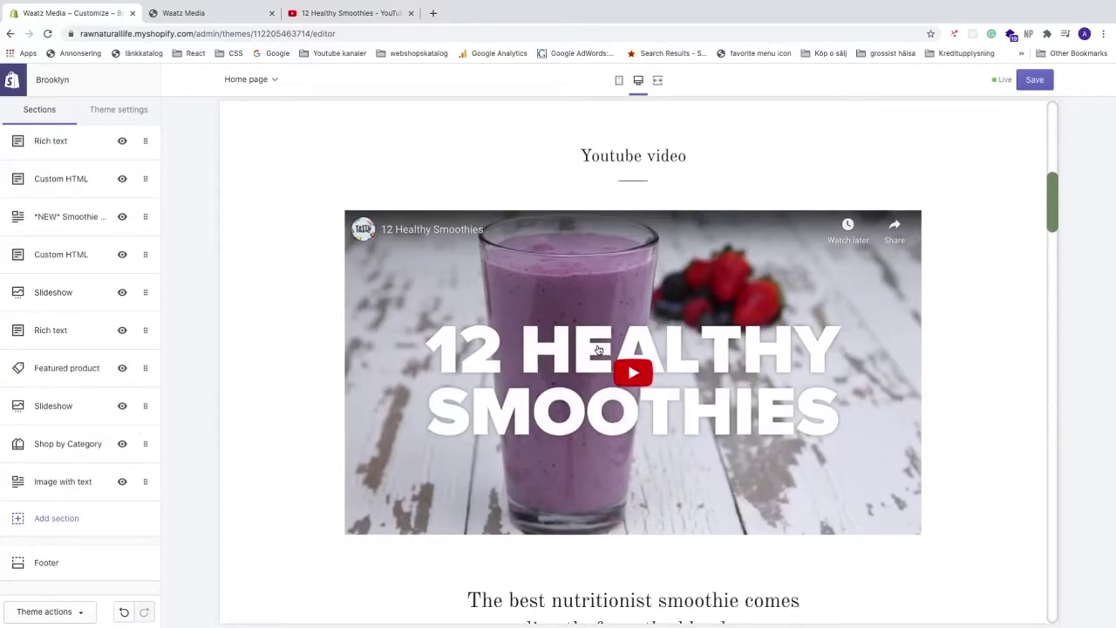
click(54, 520)
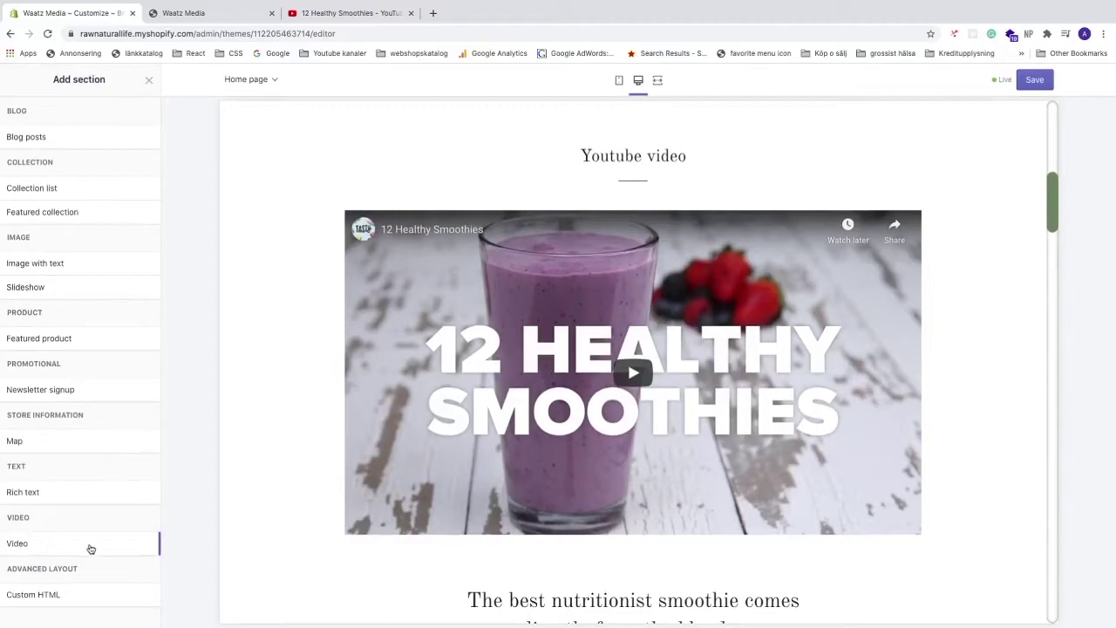
mouse_move(86, 547)
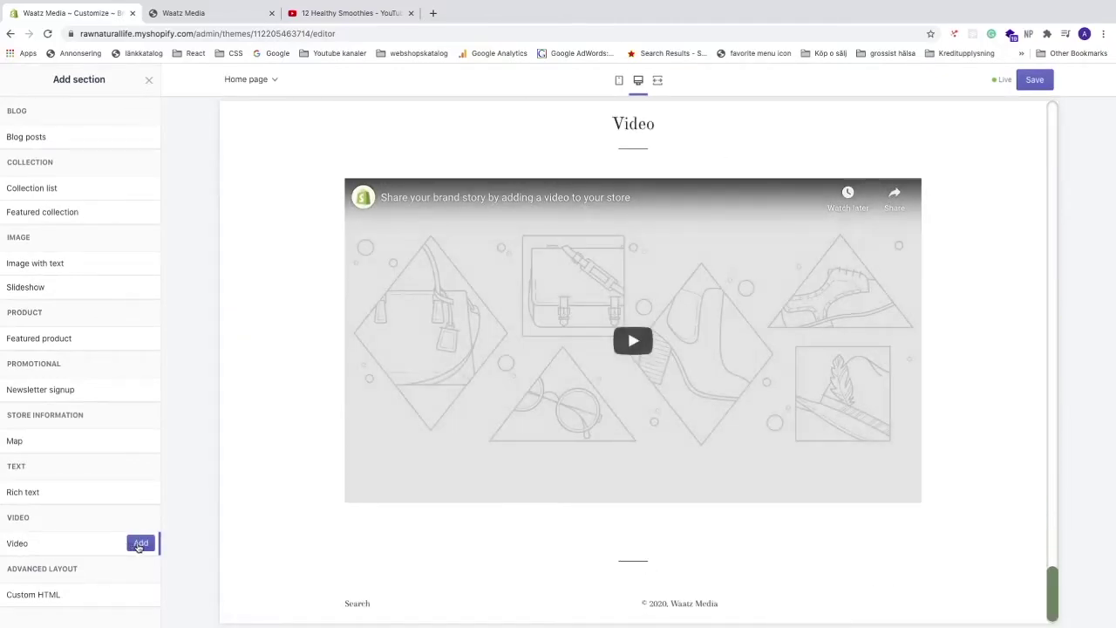
click(139, 545)
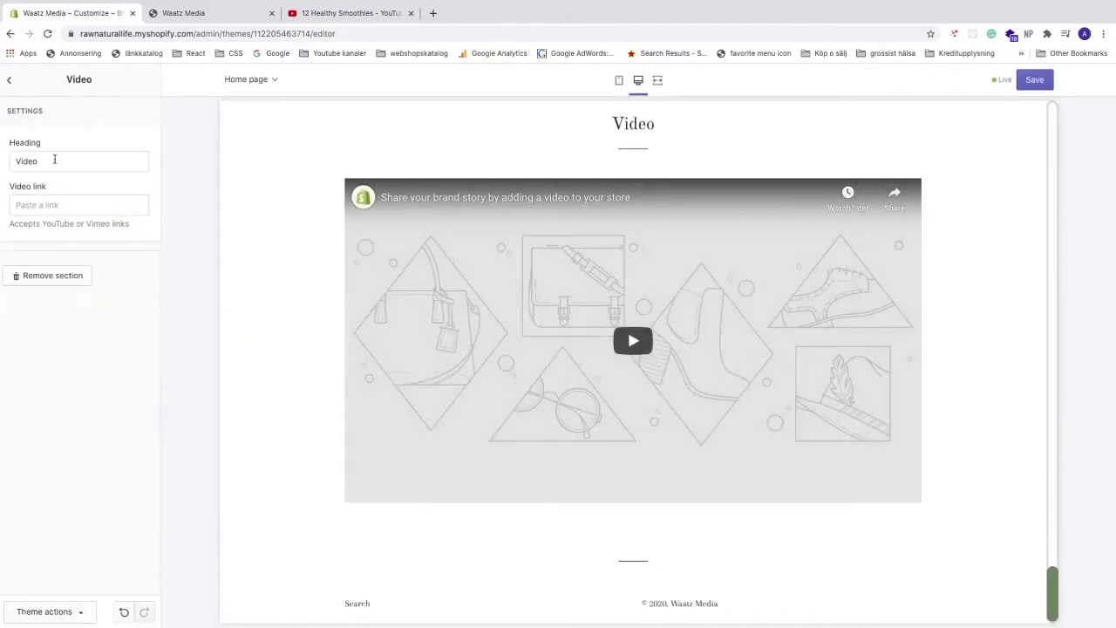
drag(54, 160, 14, 160)
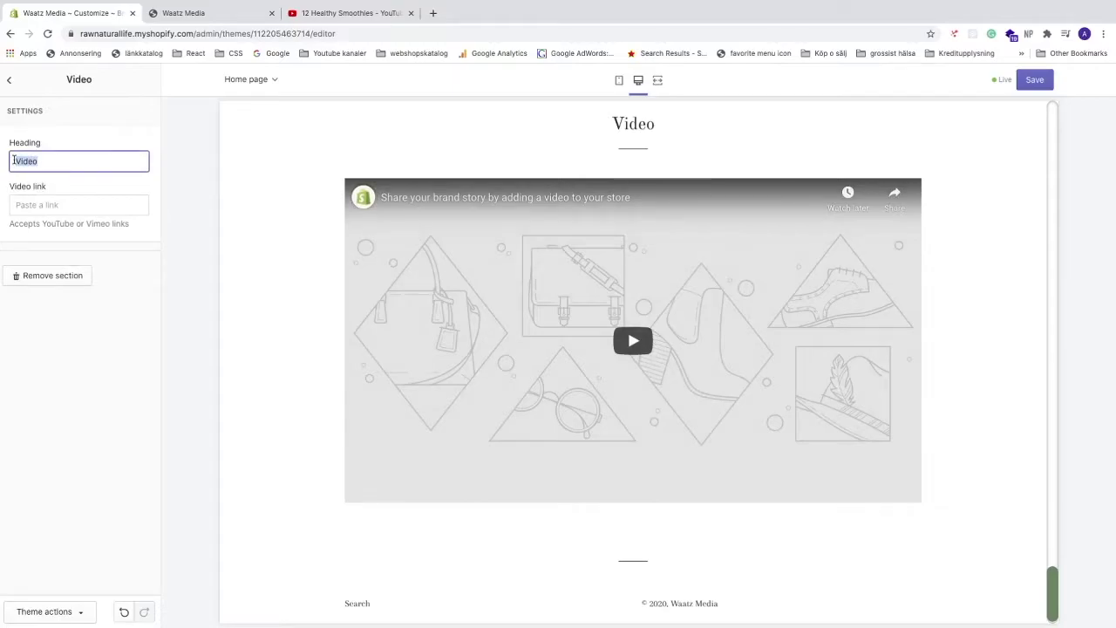
text(Vimeo Video)
Step: In a new tab, go to Vimeo, search 'smoothie' and open the Berry Smoothie video
click(434, 13)
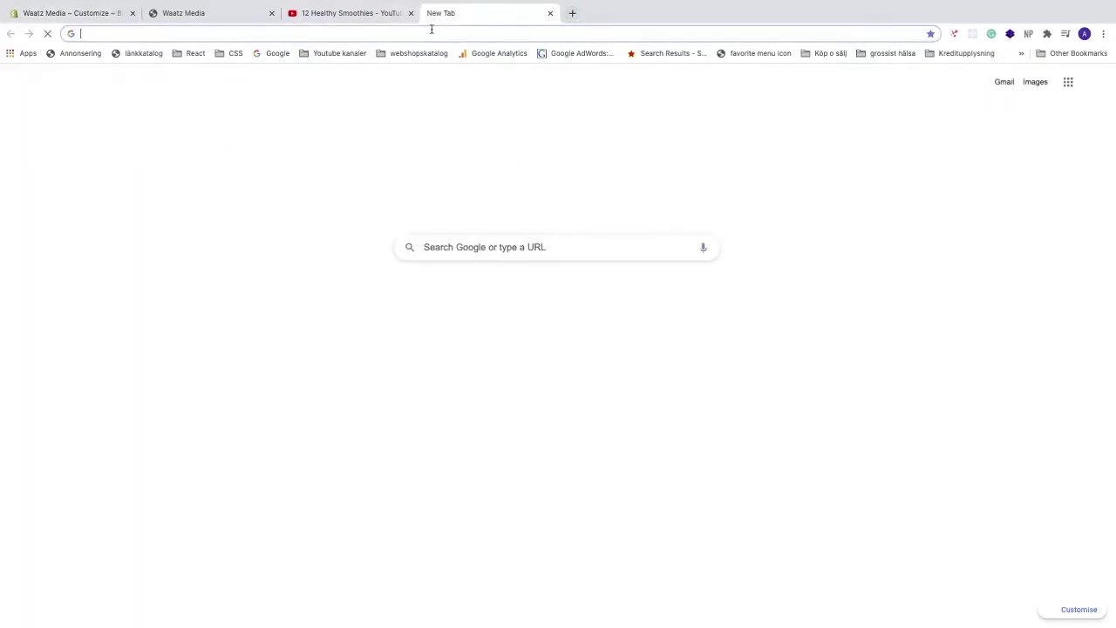
text(vimeo.com)
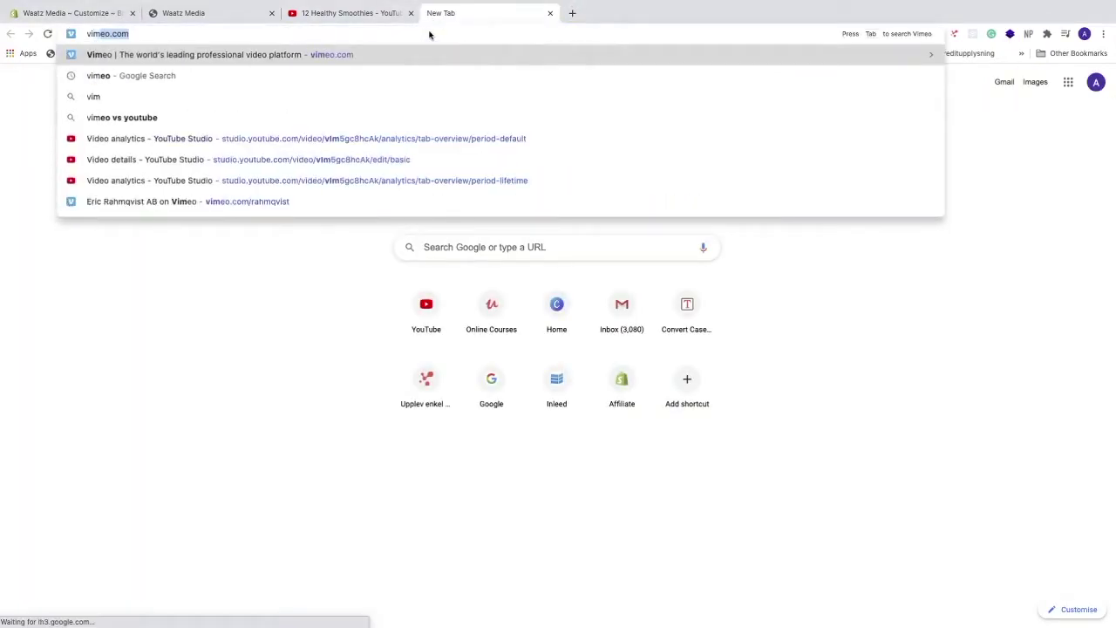
key(Return)
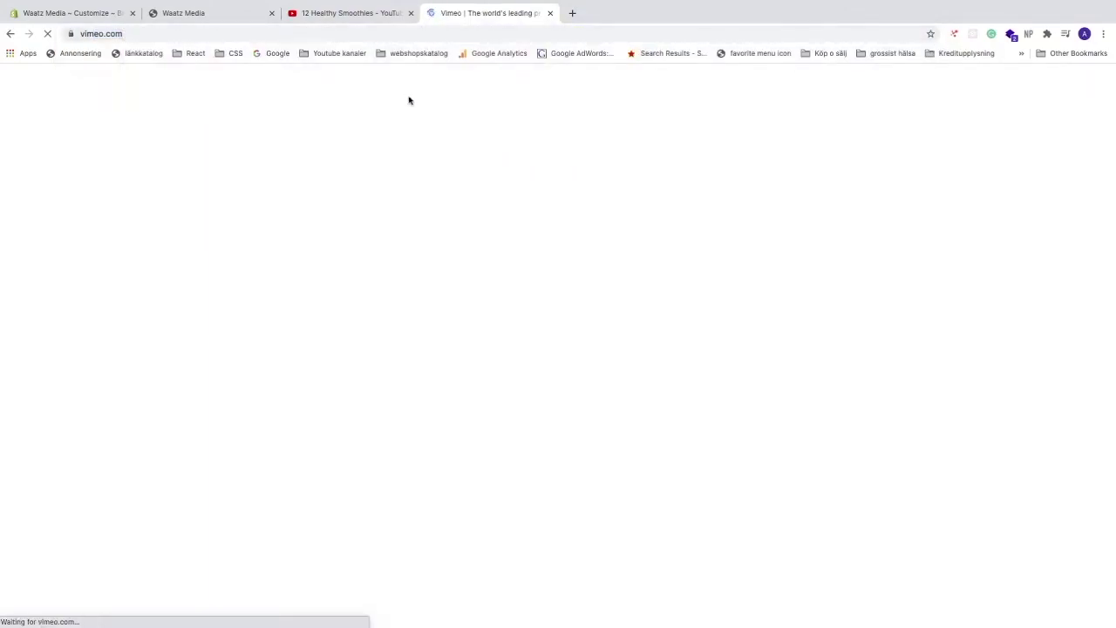
mouse_move(407, 105)
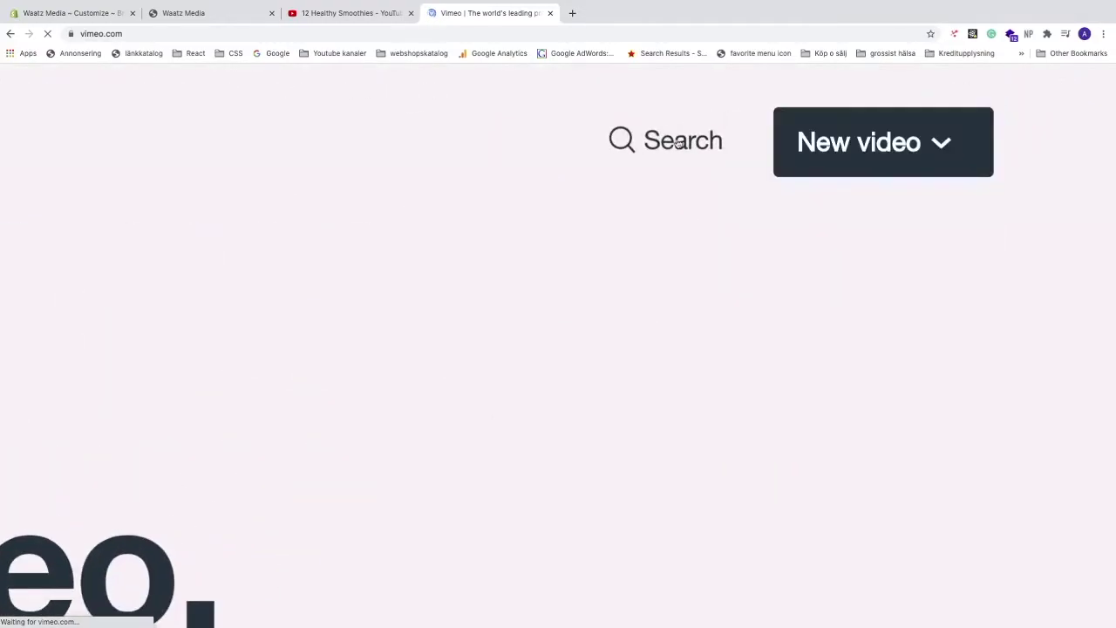
click(969, 90)
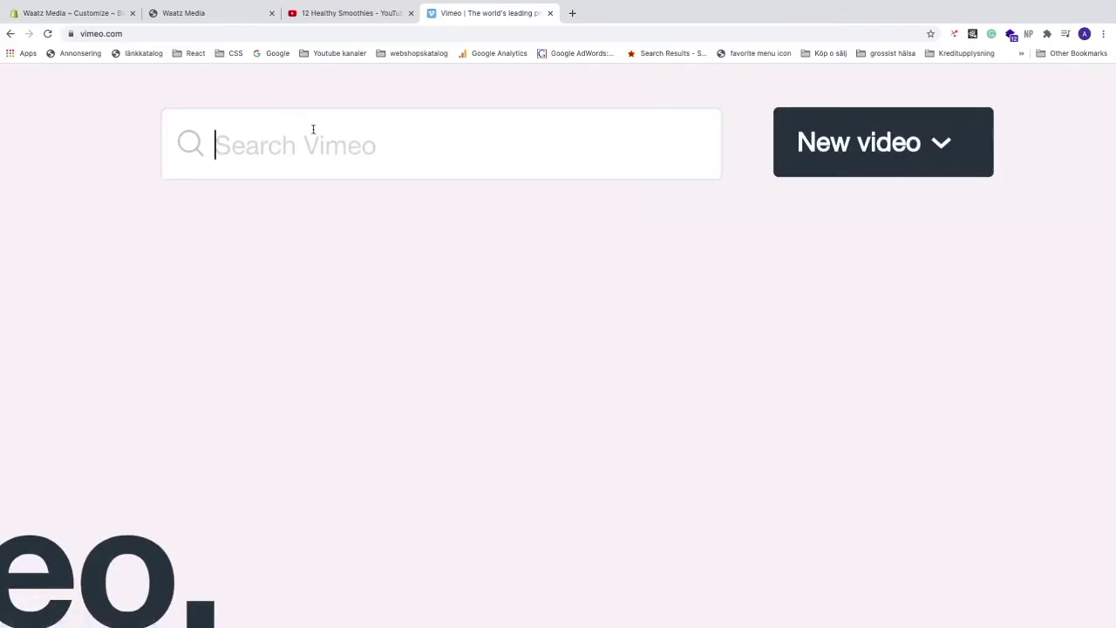
text(smoothie)
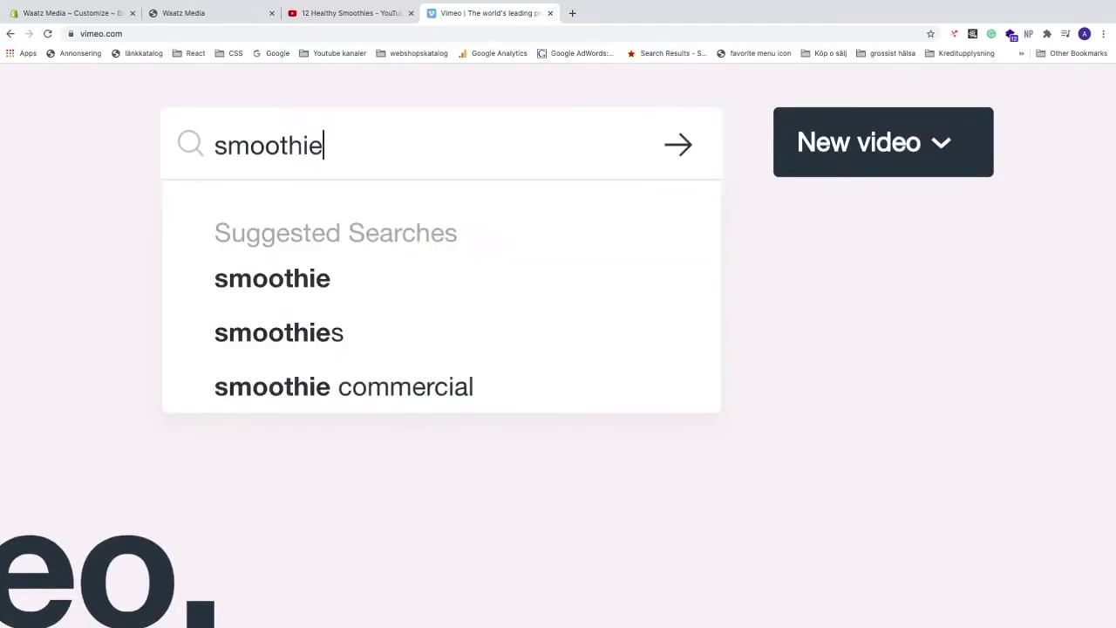
key(Return)
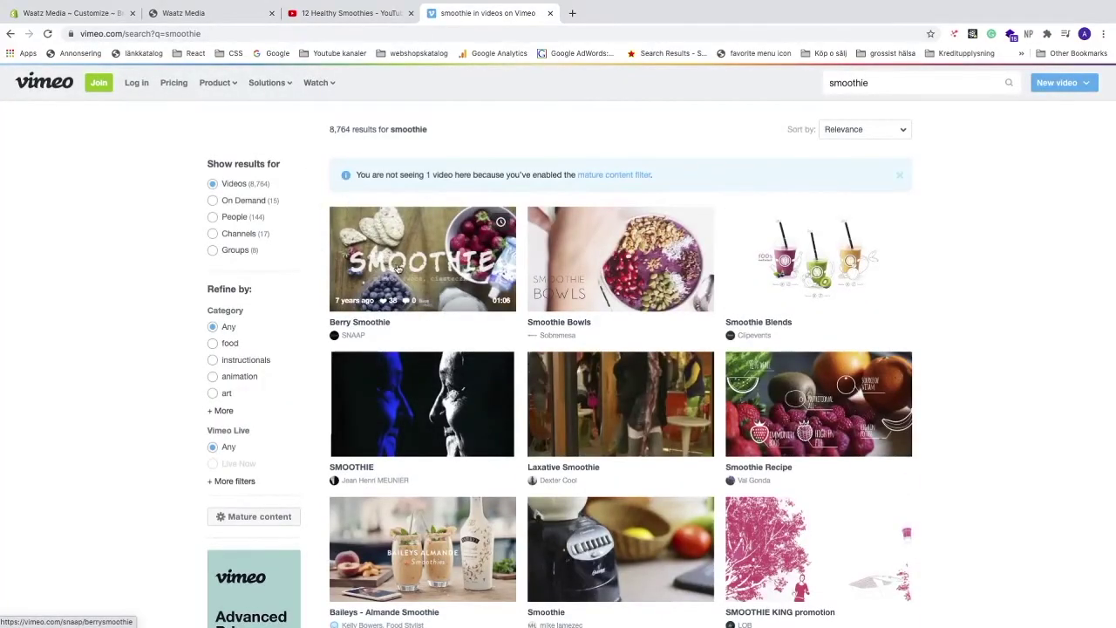
click(397, 268)
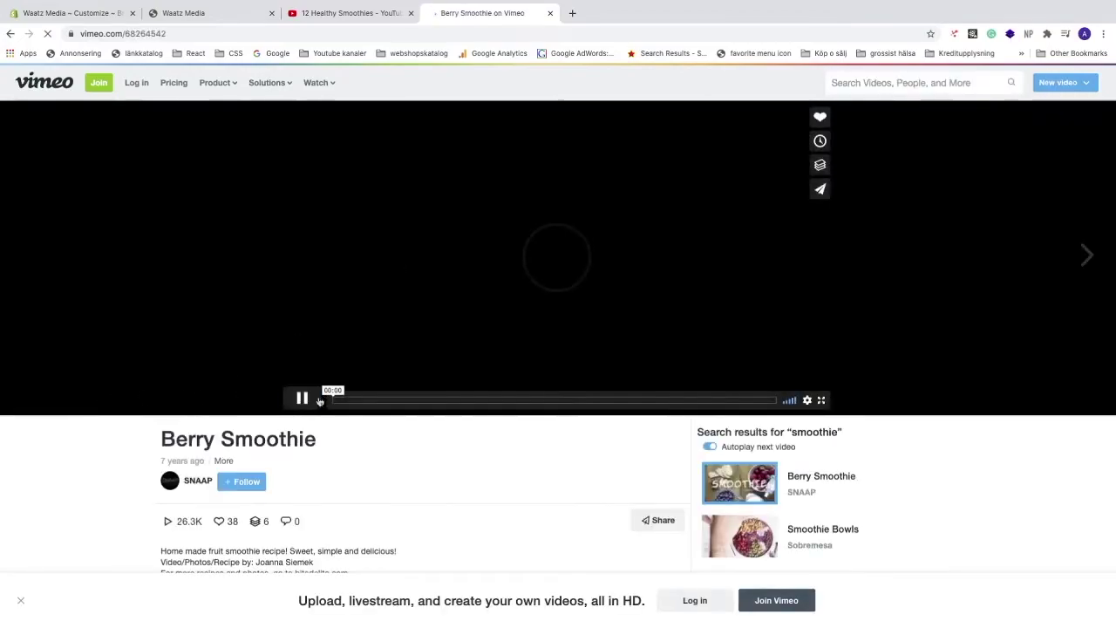
Step: Pause the Berry Smoothie video and copy its page address
click(301, 398)
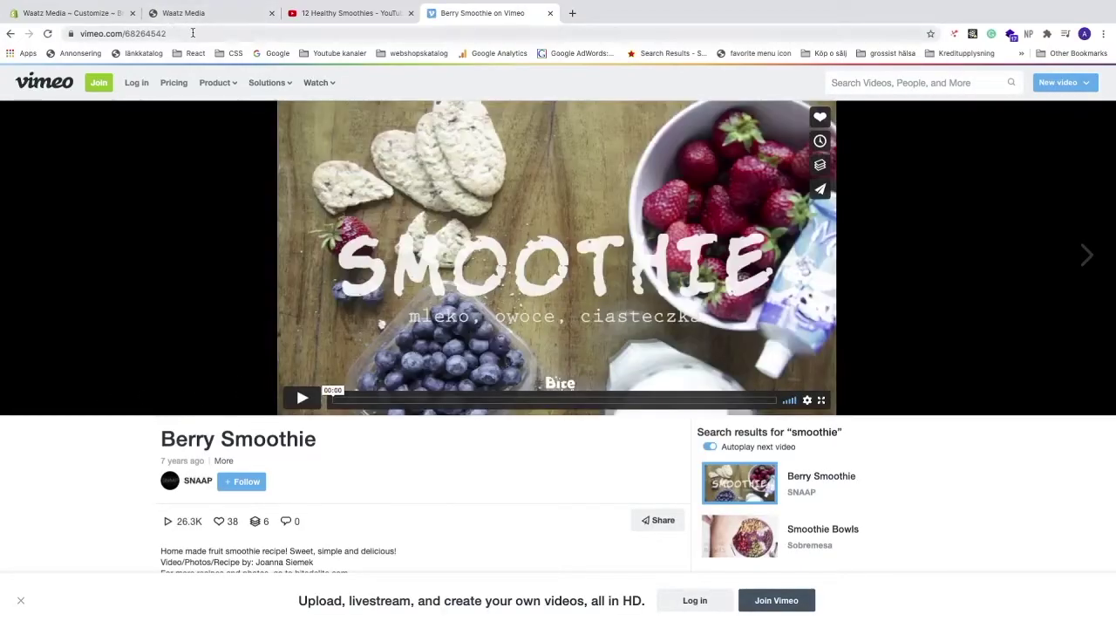
click(177, 33)
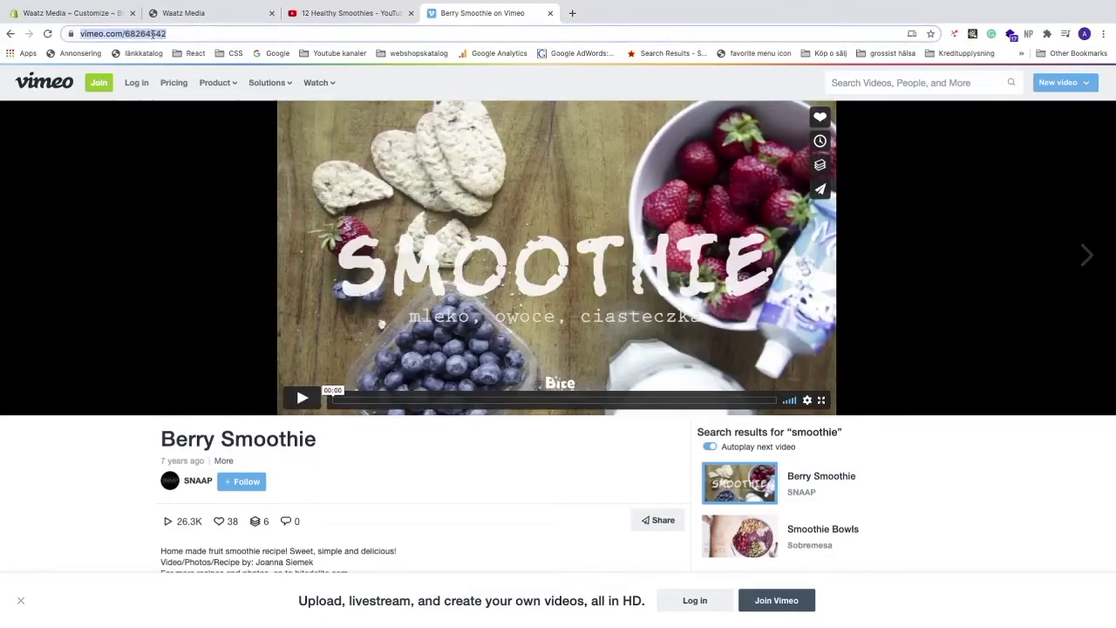
right_click(152, 33)
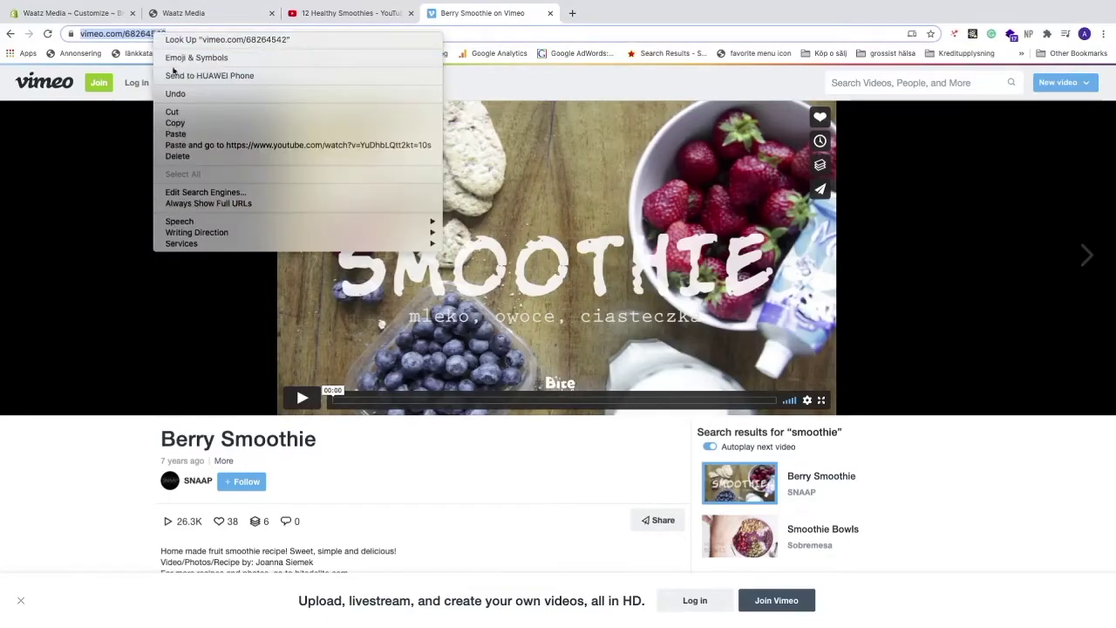
click(175, 123)
click(88, 13)
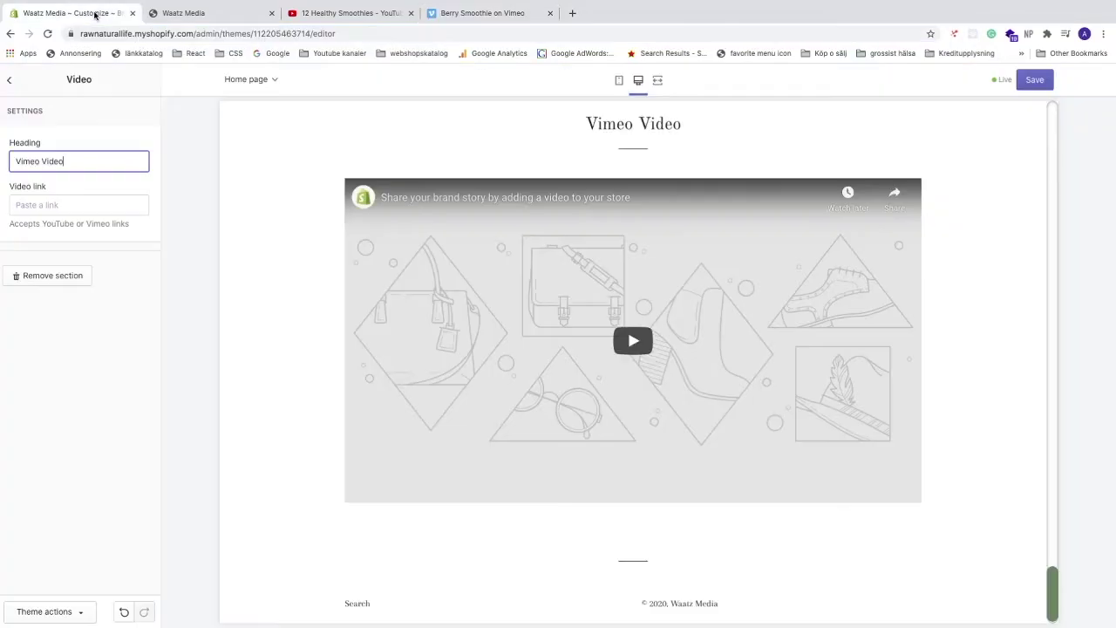
click(64, 204)
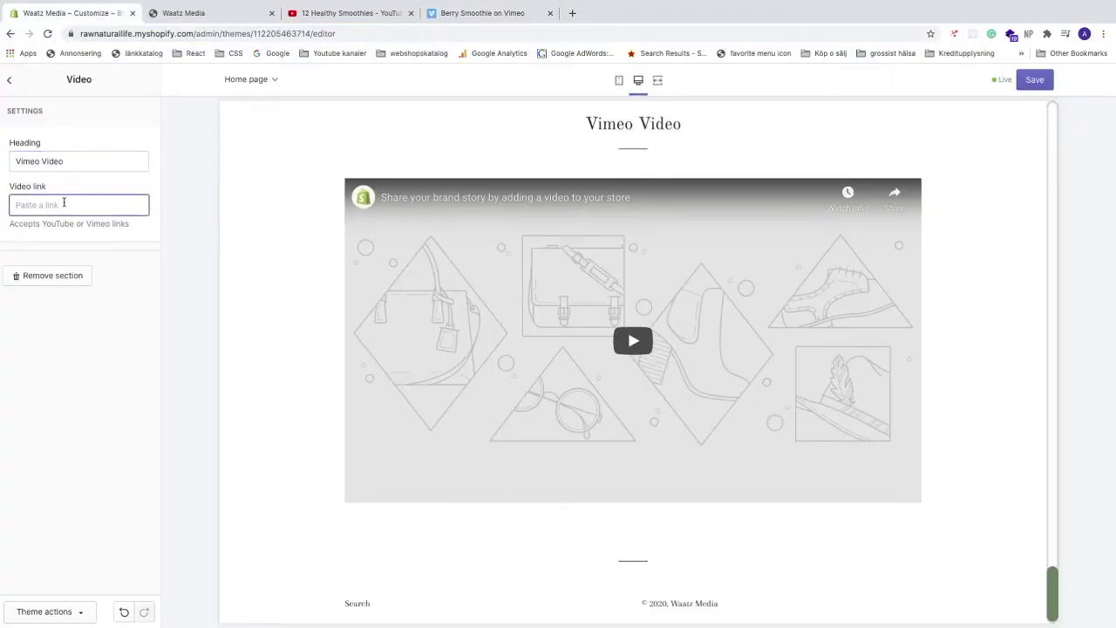
key(ctrl+v)
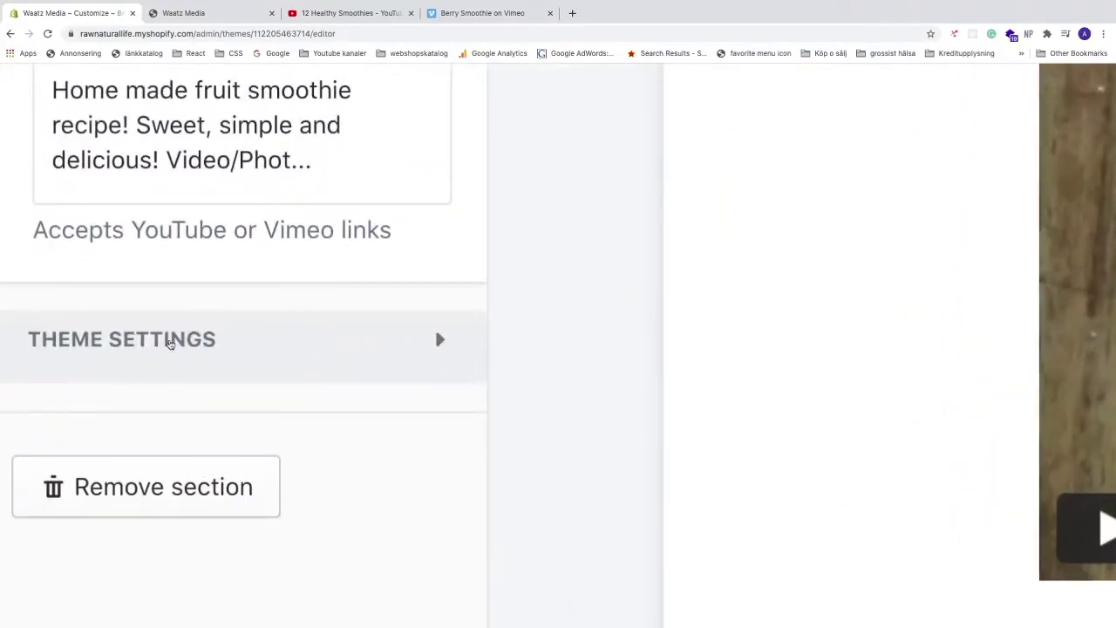
click(170, 343)
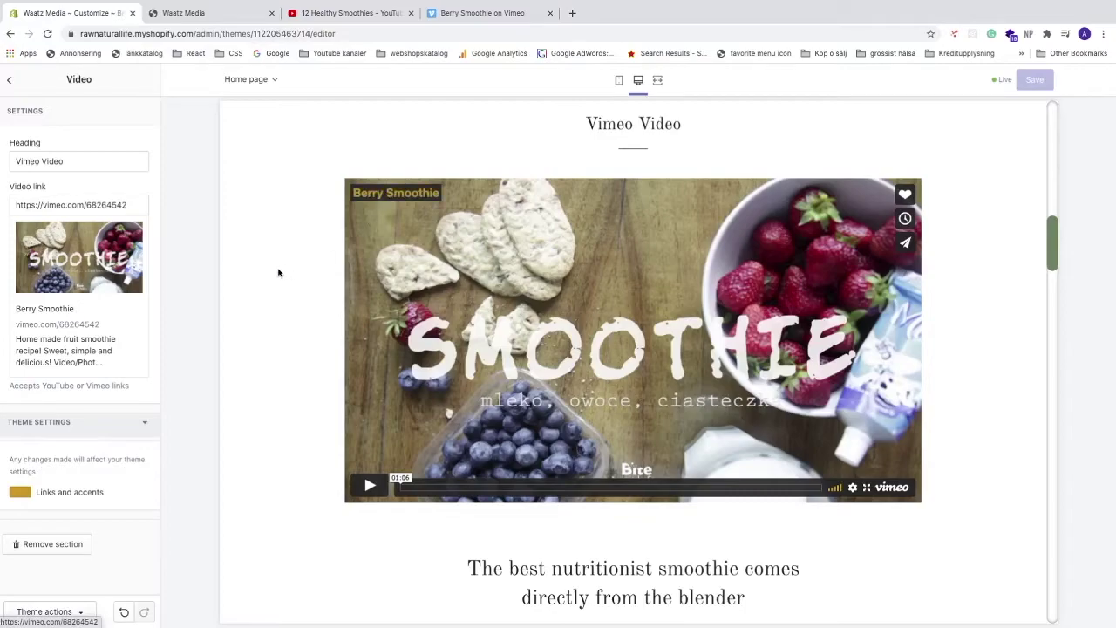
scroll(236, 301, down, 4)
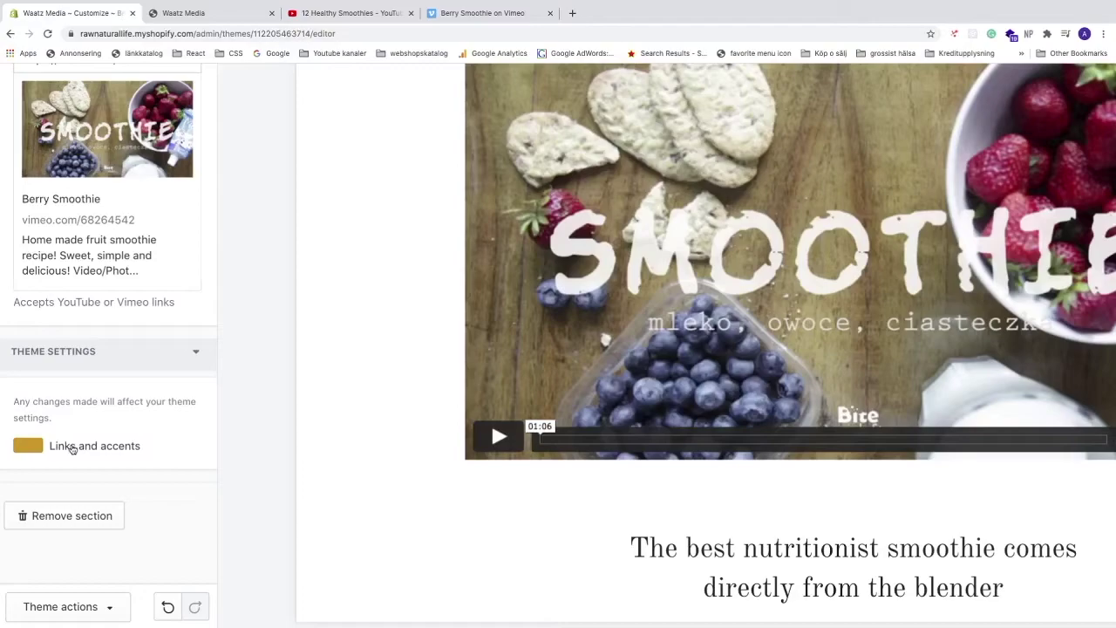
scroll(76, 447, up, 1)
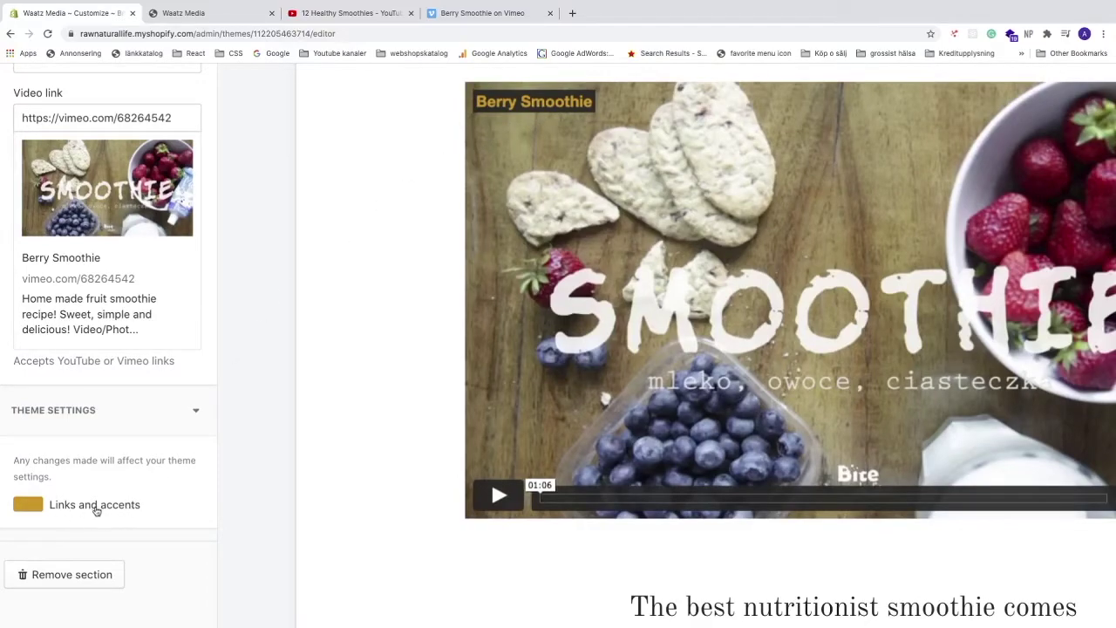
click(95, 506)
scroll(96, 510, down, 2)
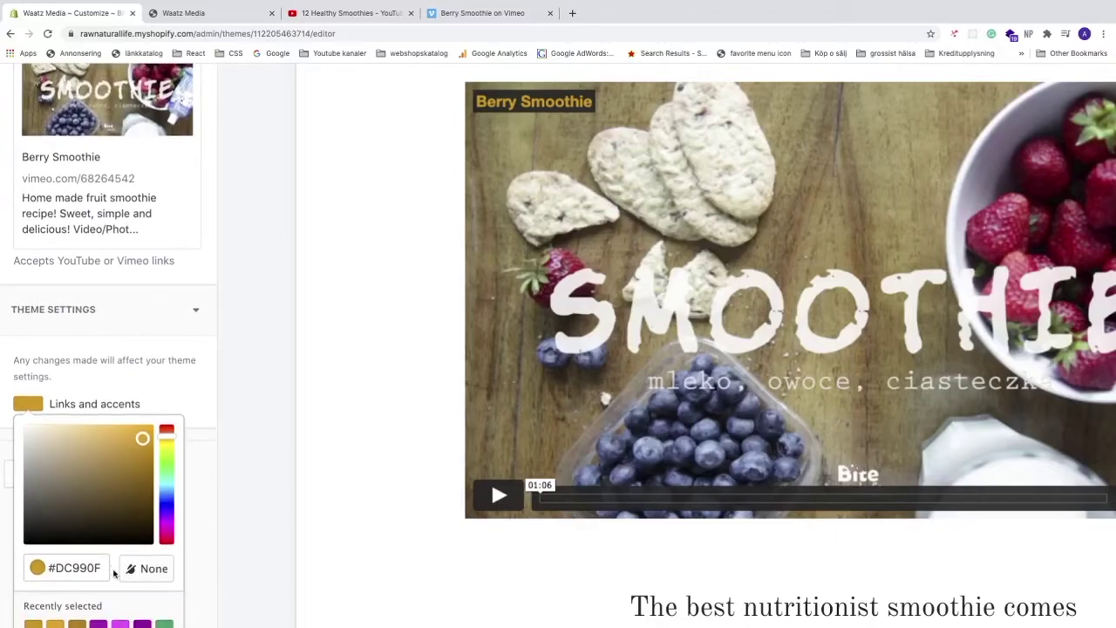
scroll(113, 573, down, 1)
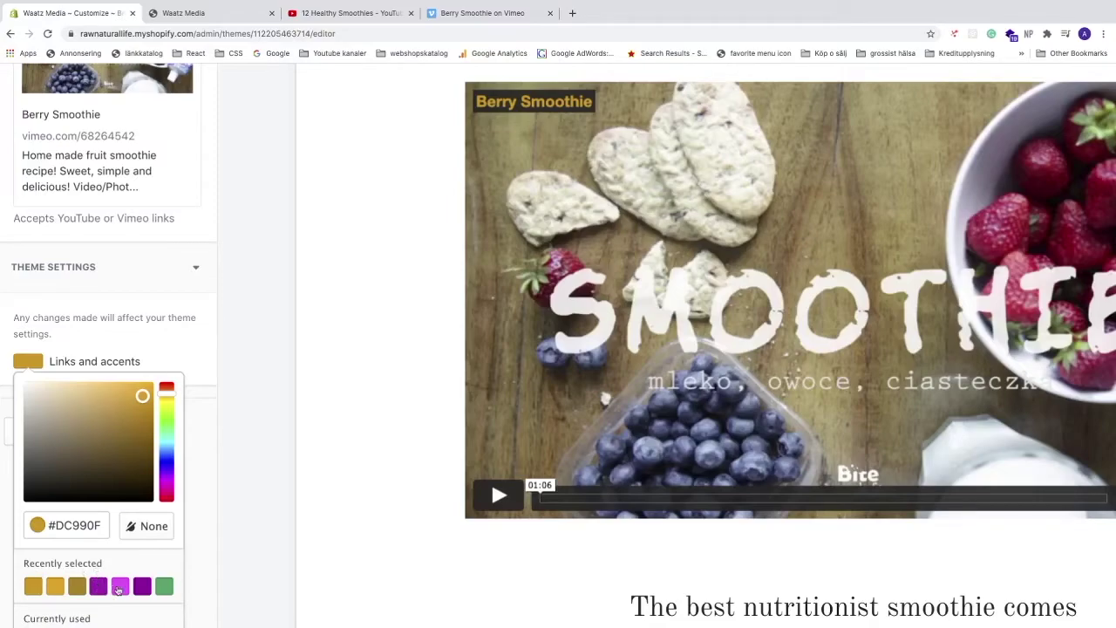
click(99, 589)
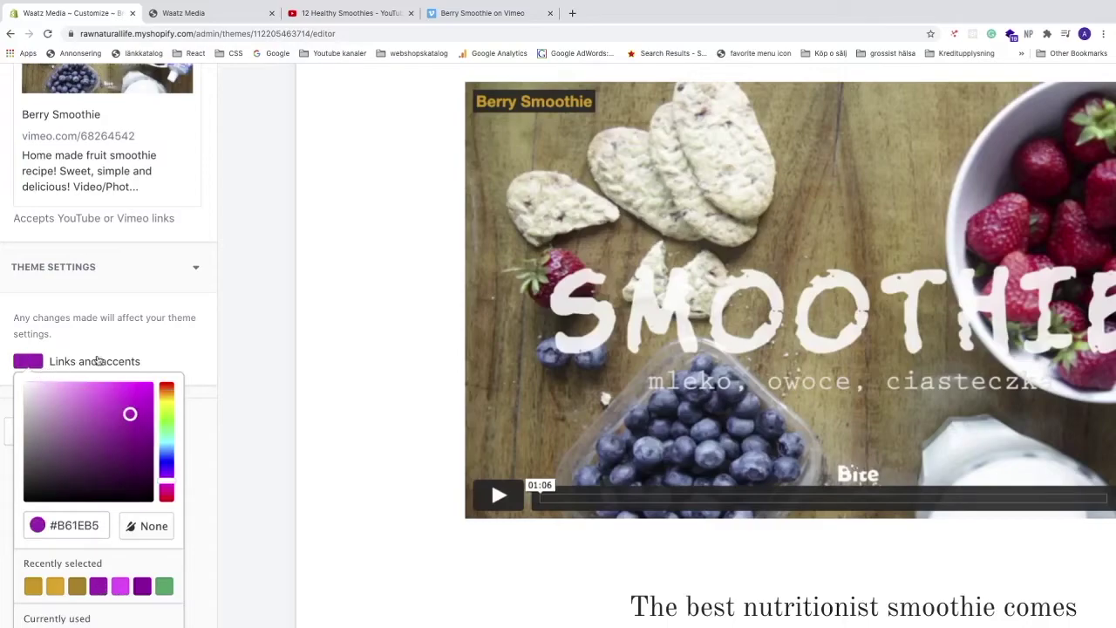
click(158, 357)
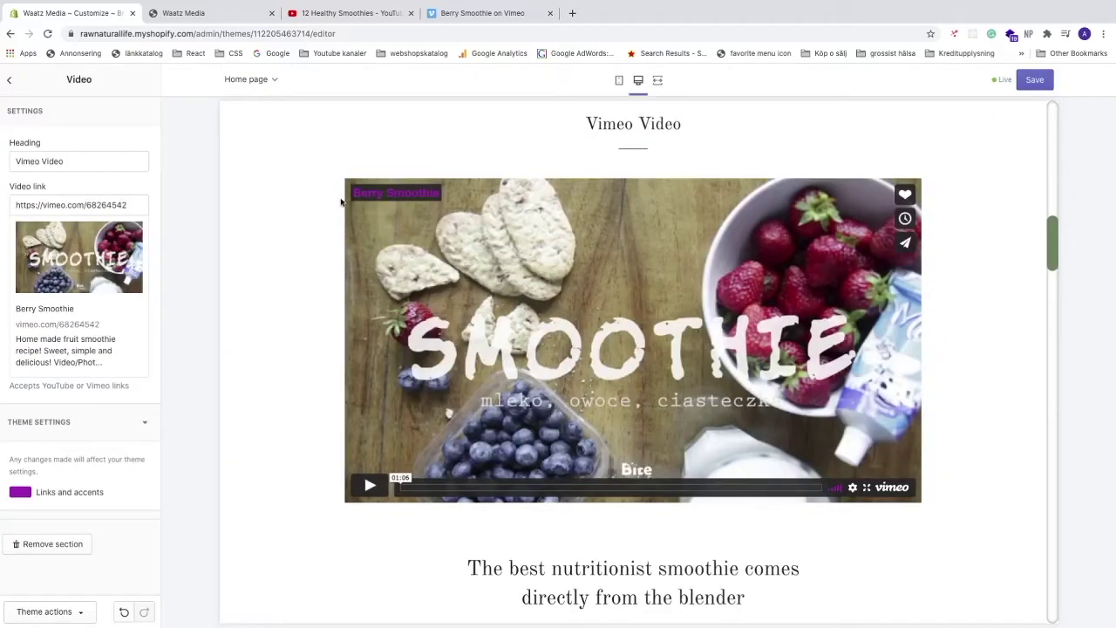
click(51, 494)
scroll(52, 502, down, 2)
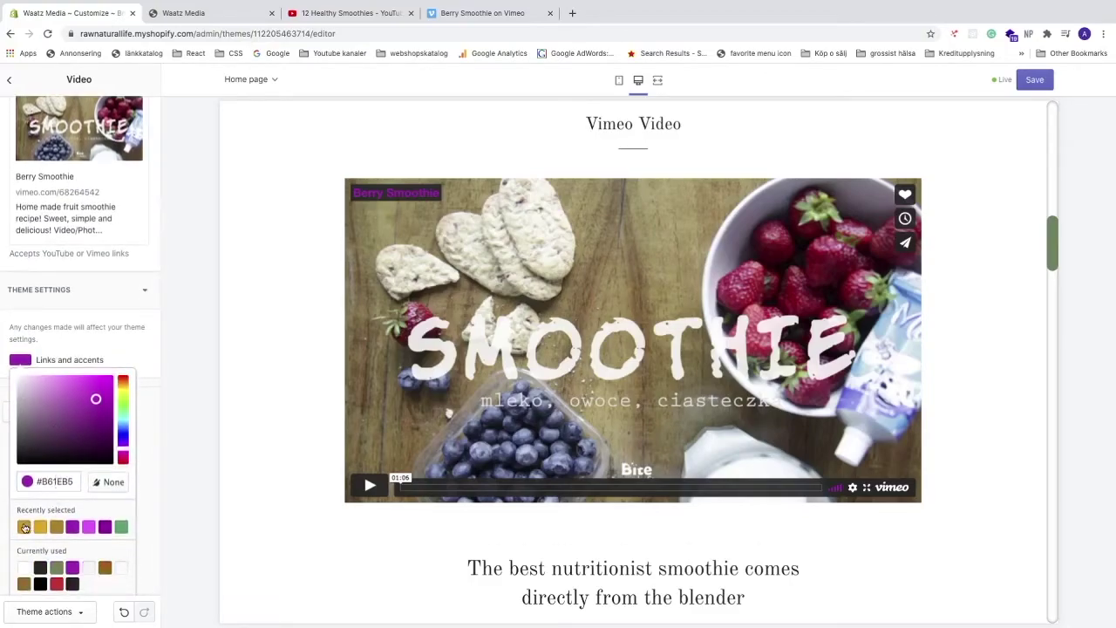
click(24, 527)
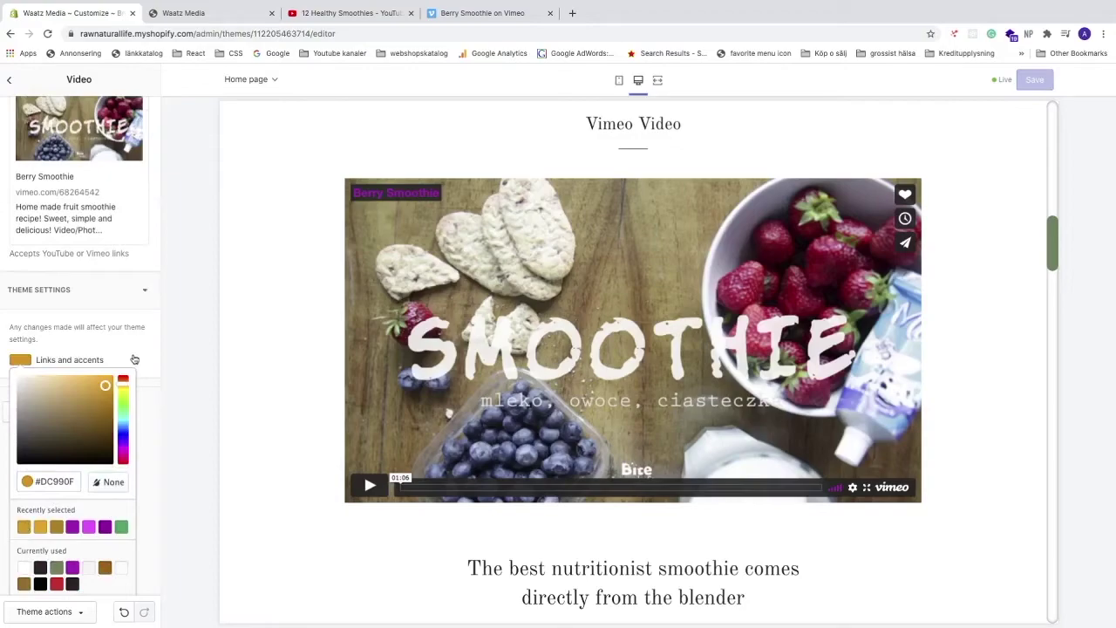
click(144, 349)
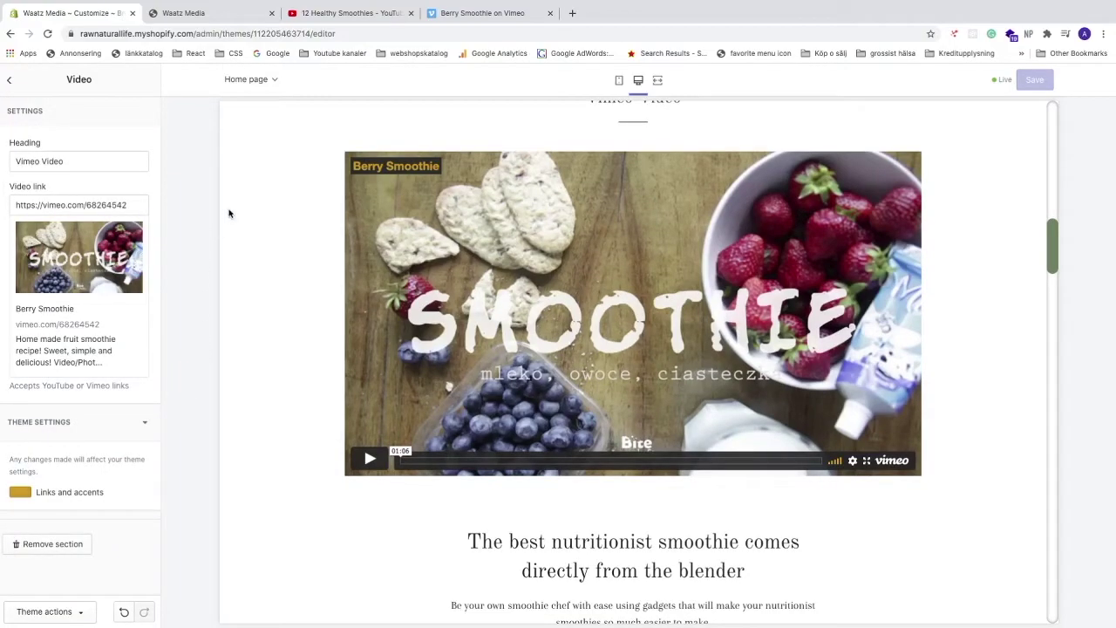
click(145, 421)
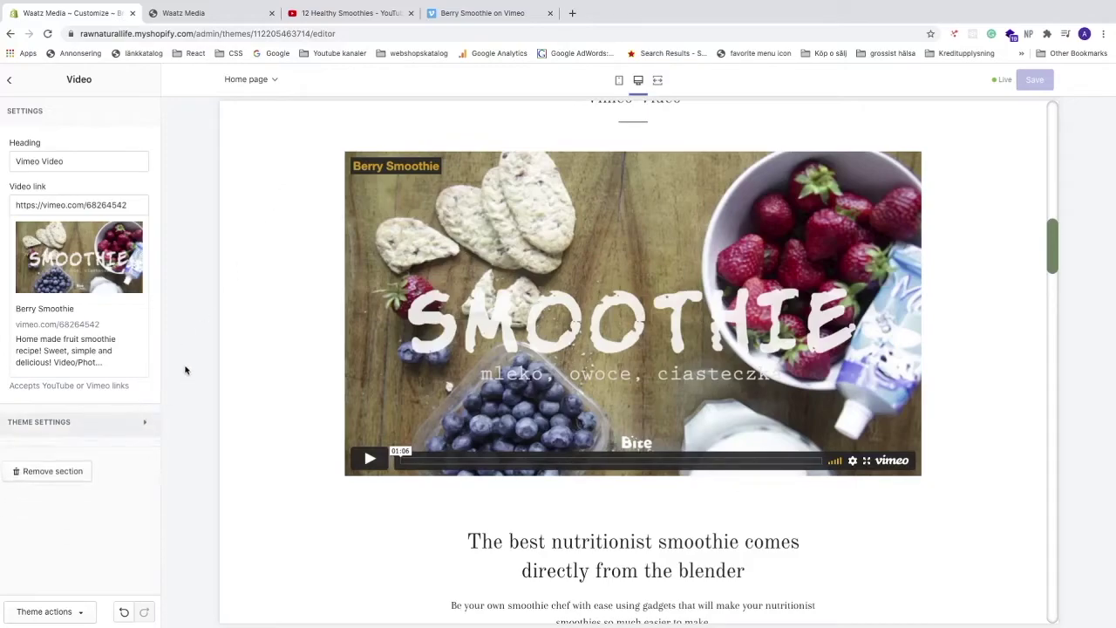
Step: Save, drag the Vimeo Video section directly under the YouTube section, save again, then view the storefront
click(1036, 80)
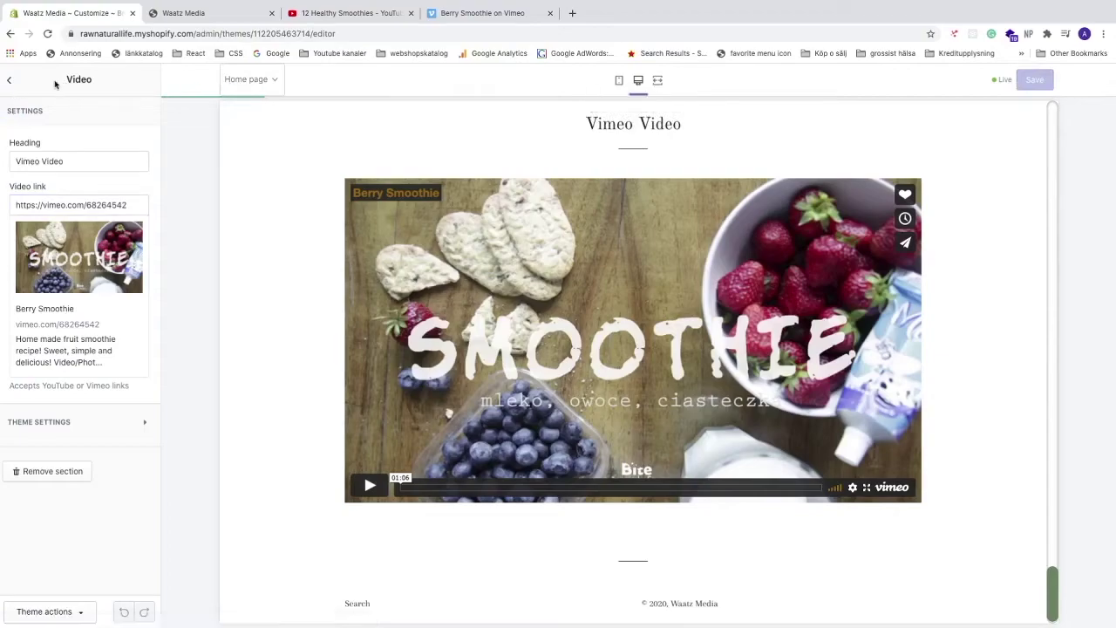
click(11, 83)
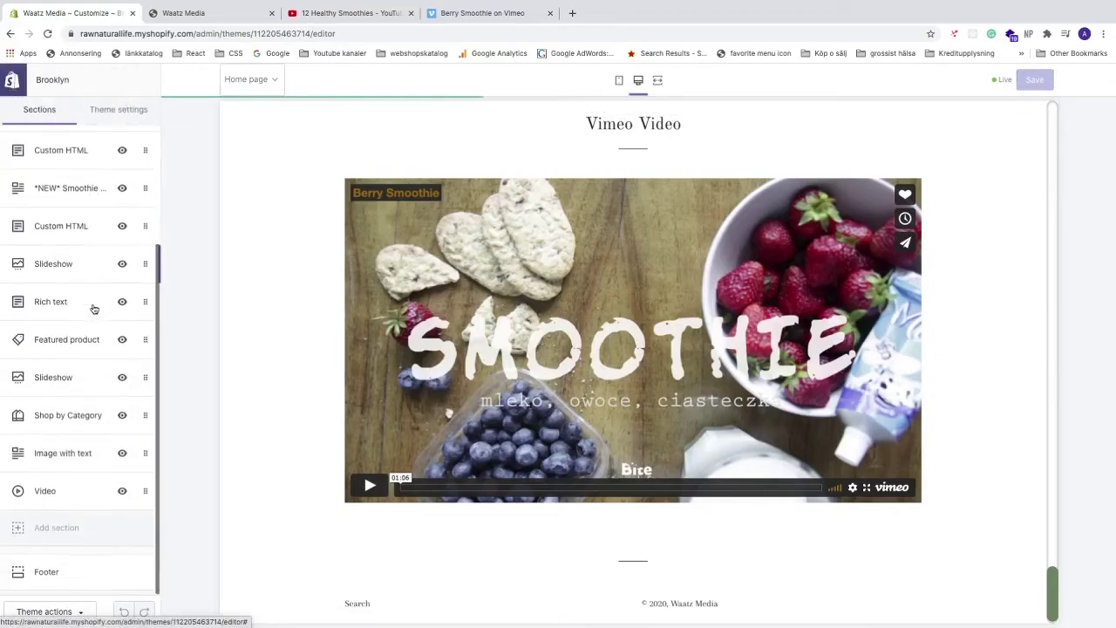
drag(76, 499, 75, 200)
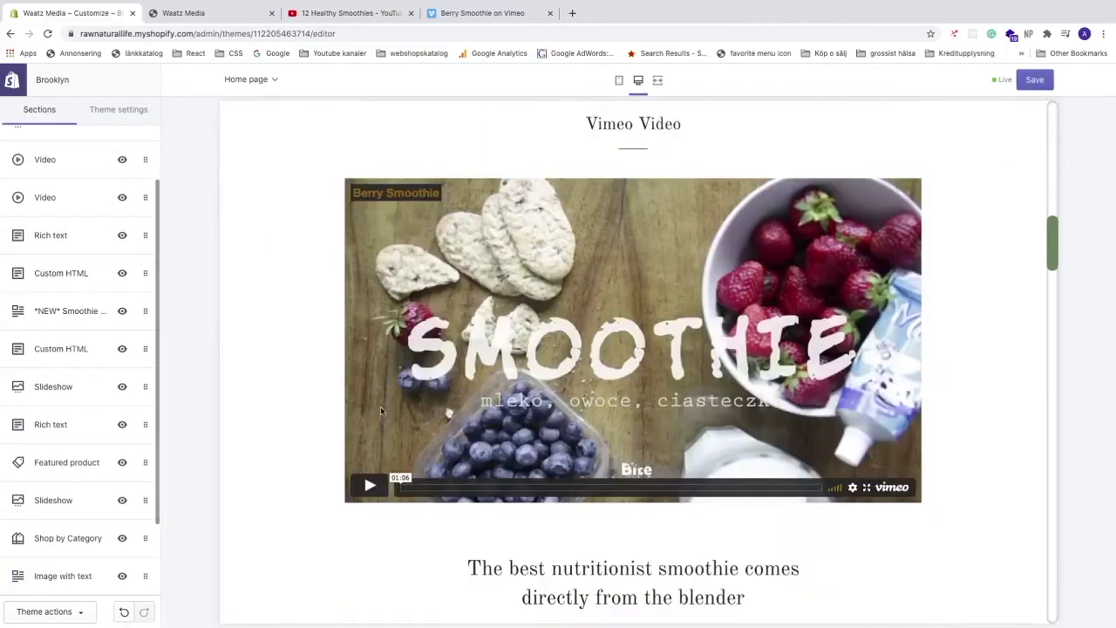
click(1036, 82)
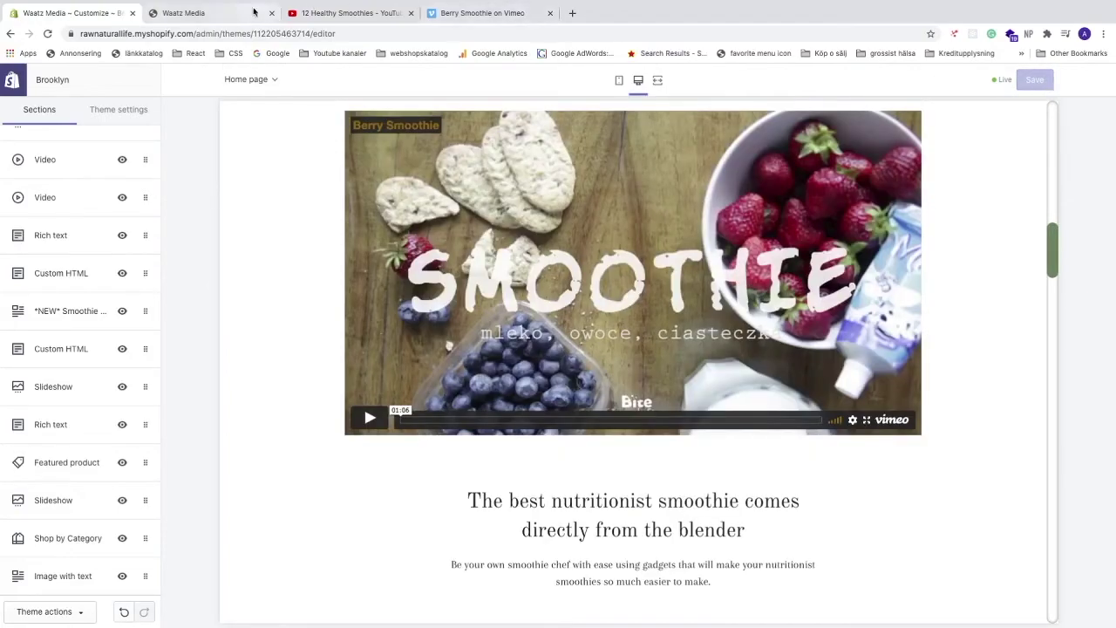
click(218, 13)
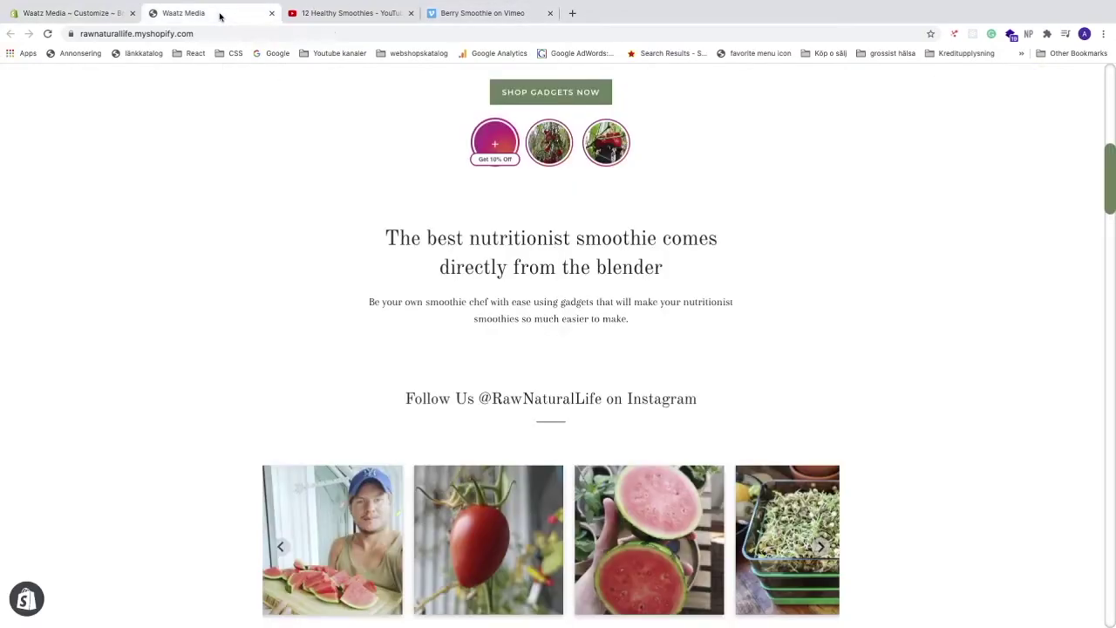
Step: Reload the storefront, scroll down to the Vimeo Video section, and briefly play the Berry Smoothie video, then pause it
click(47, 33)
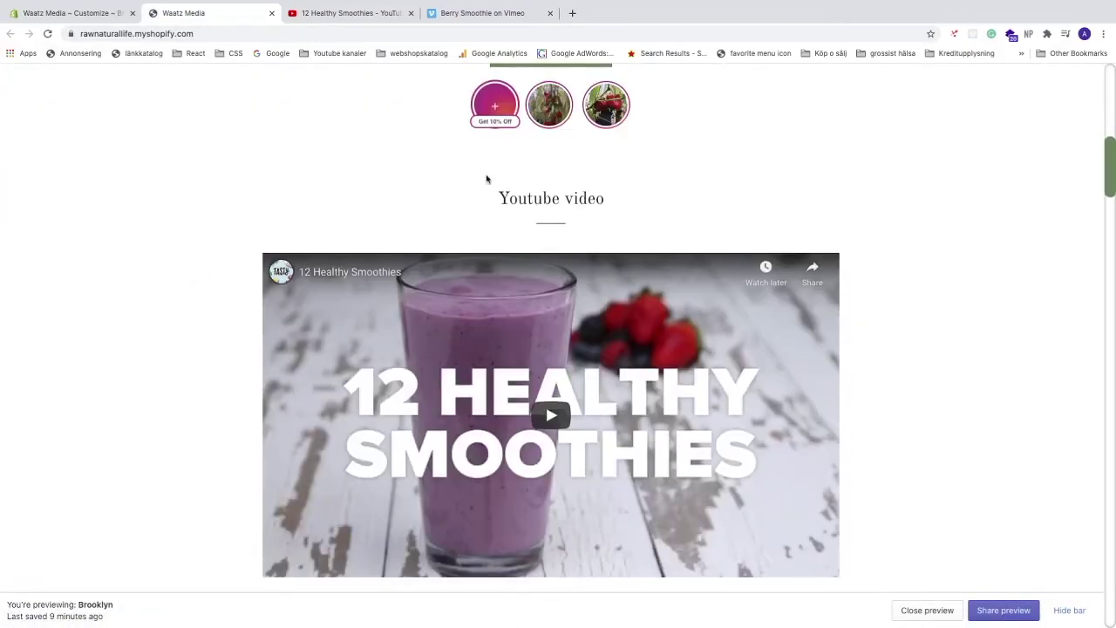
scroll(498, 248, down, 5)
scroll(498, 249, down, 2)
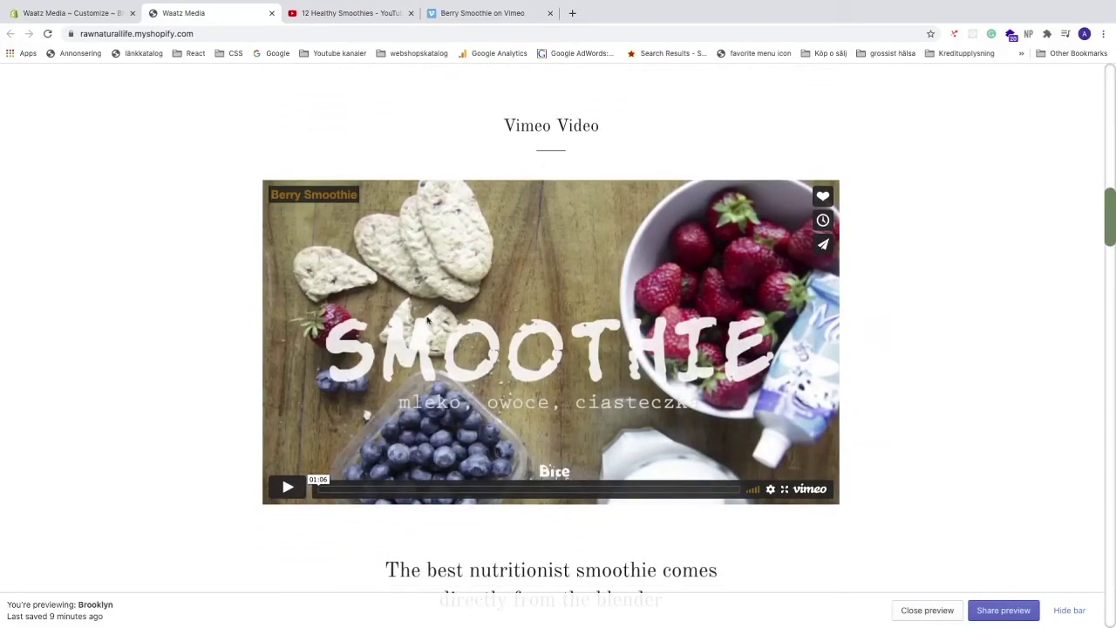
click(288, 491)
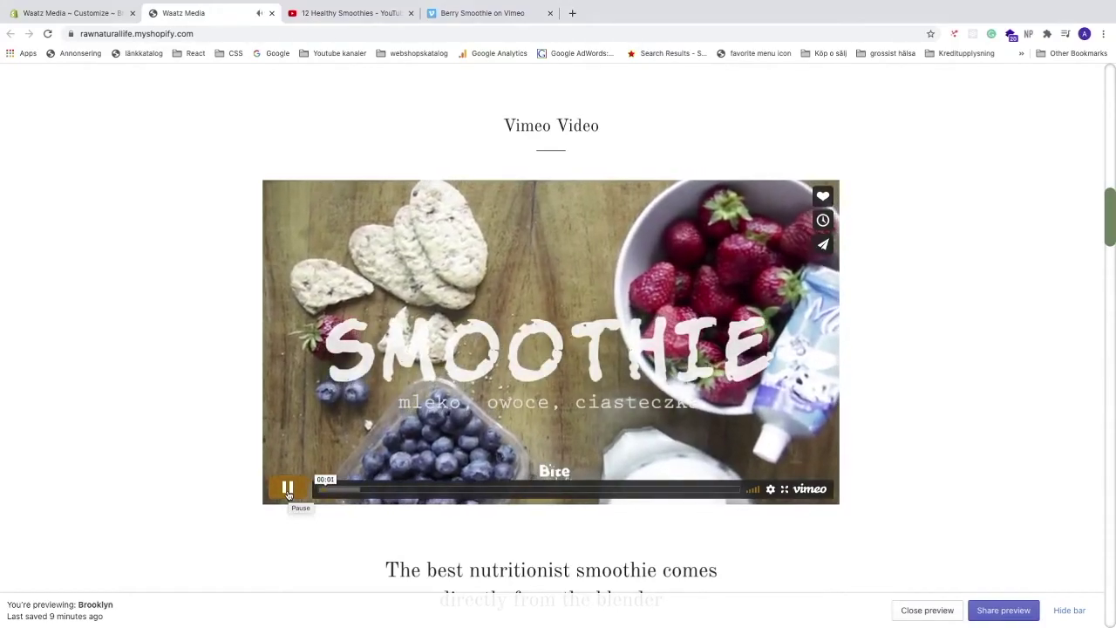
click(287, 491)
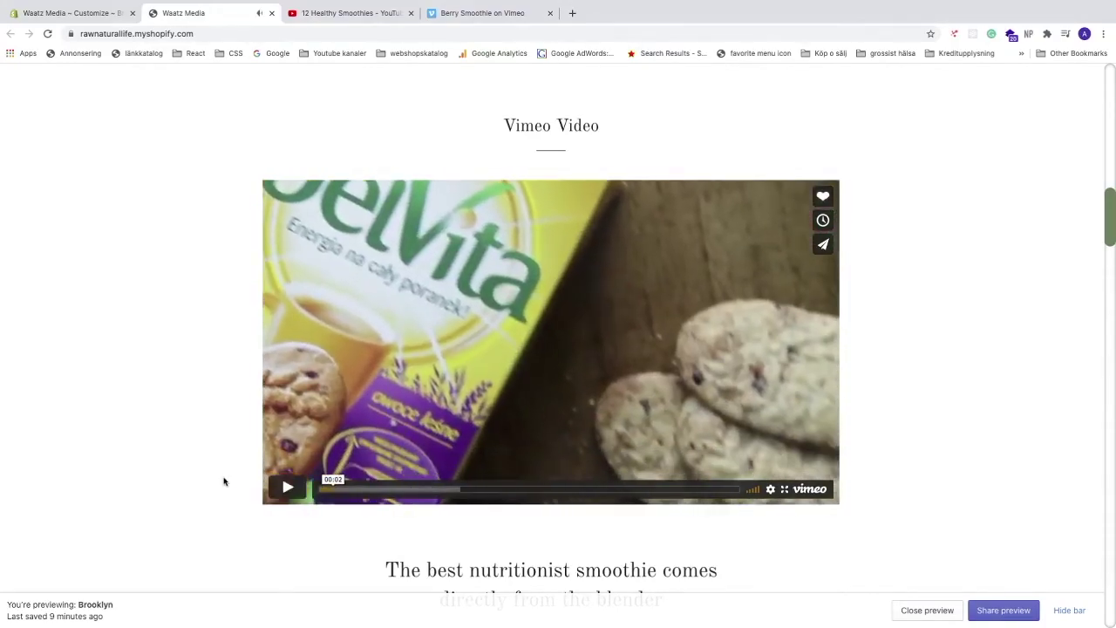